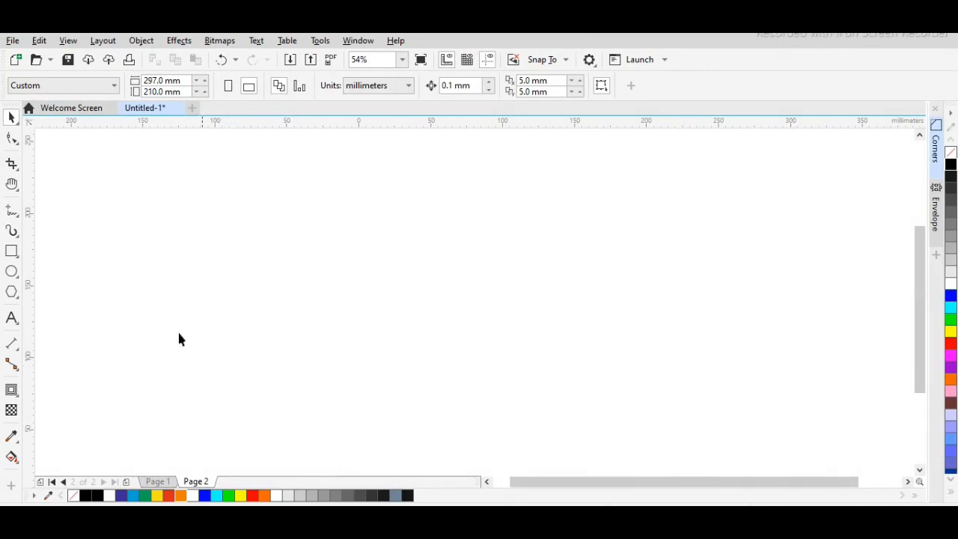
Step: Show the page border around the drawing page
click(67, 41)
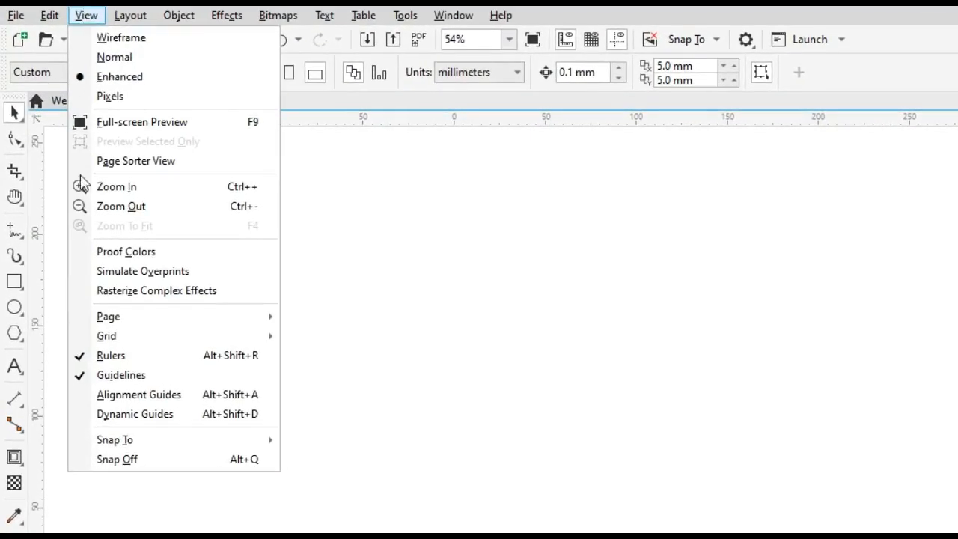
mouse_move(267, 321)
click(321, 325)
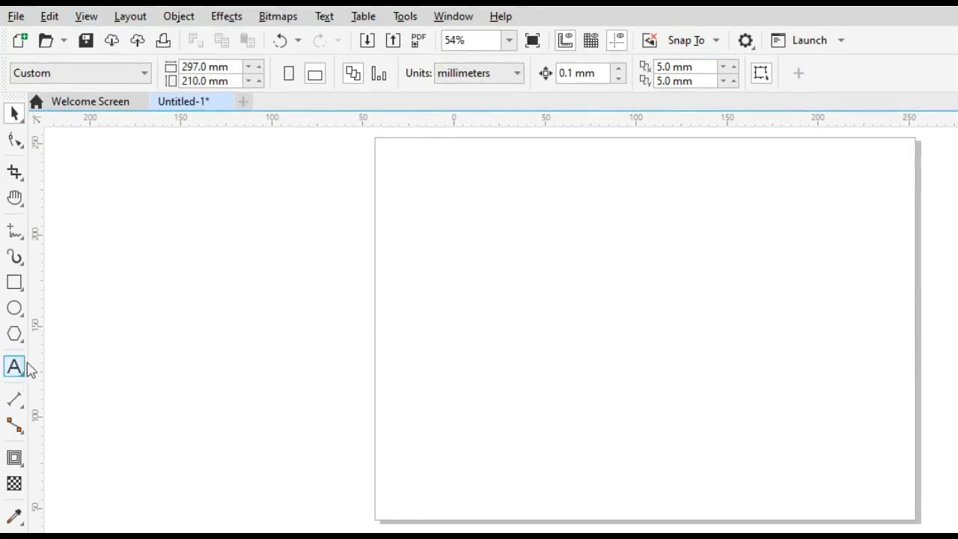
Step: Draw a three-sided polygon about 228 mm wide and 197 mm high on the page
click(15, 334)
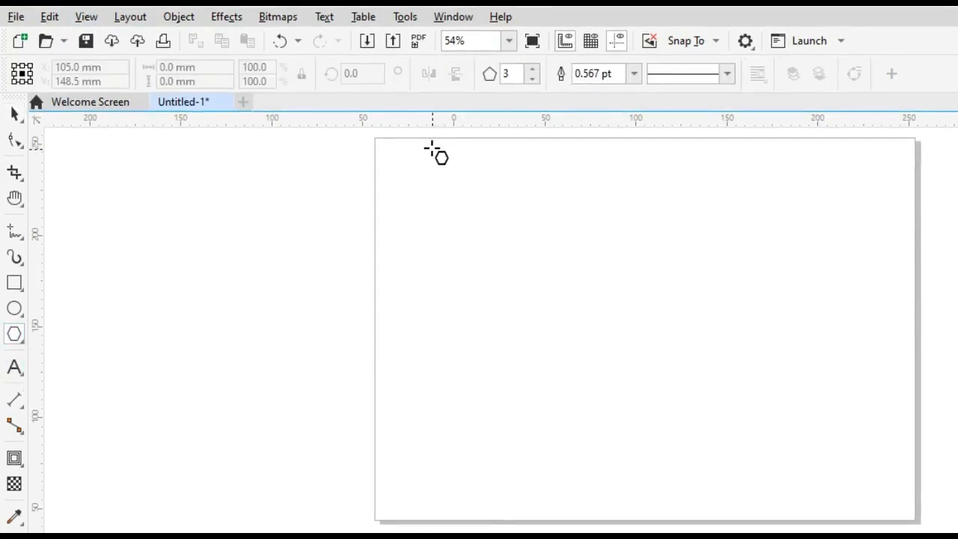
mouse_move(432, 145)
mouse_down()
mouse_move(669, 387)
mouse_move(832, 491)
mouse_move(908, 527)
mouse_move(884, 527)
mouse_up()
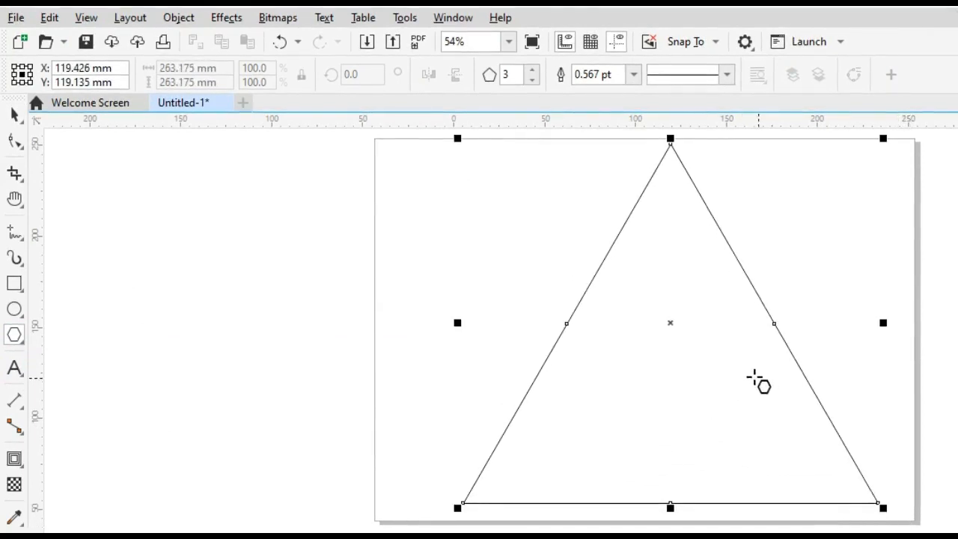
key(space)
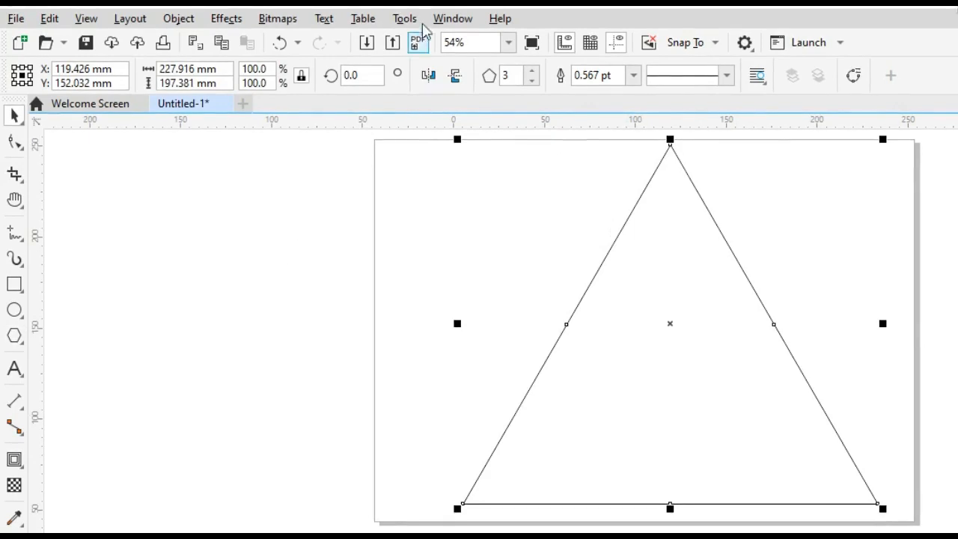
Step: Round all the triangle's corners with a 30 mm fillet
click(450, 19)
click(449, 20)
click(450, 19)
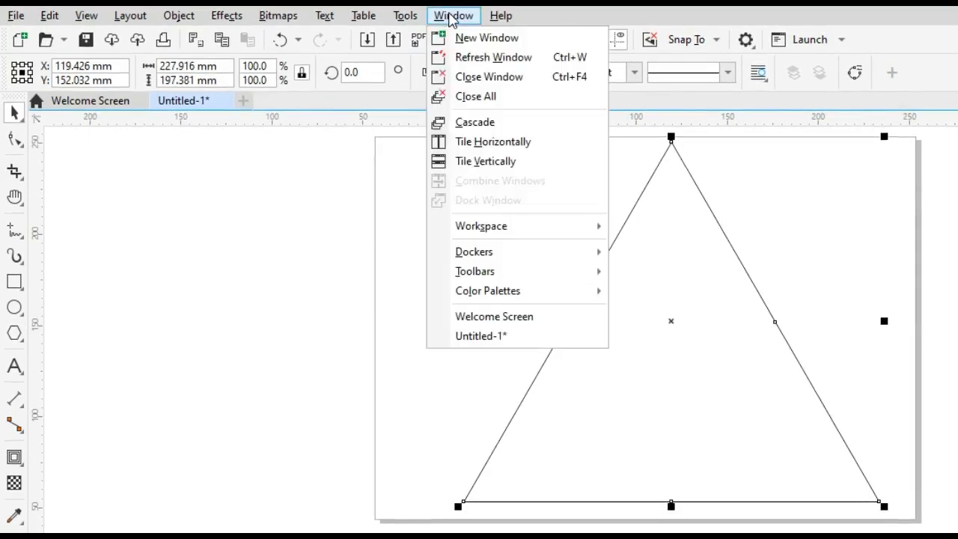
mouse_move(494, 253)
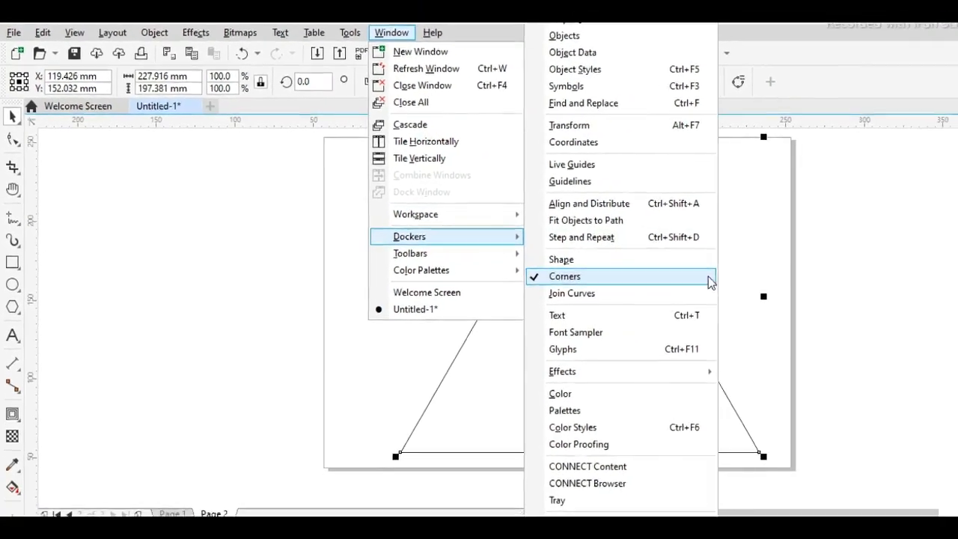
click(696, 262)
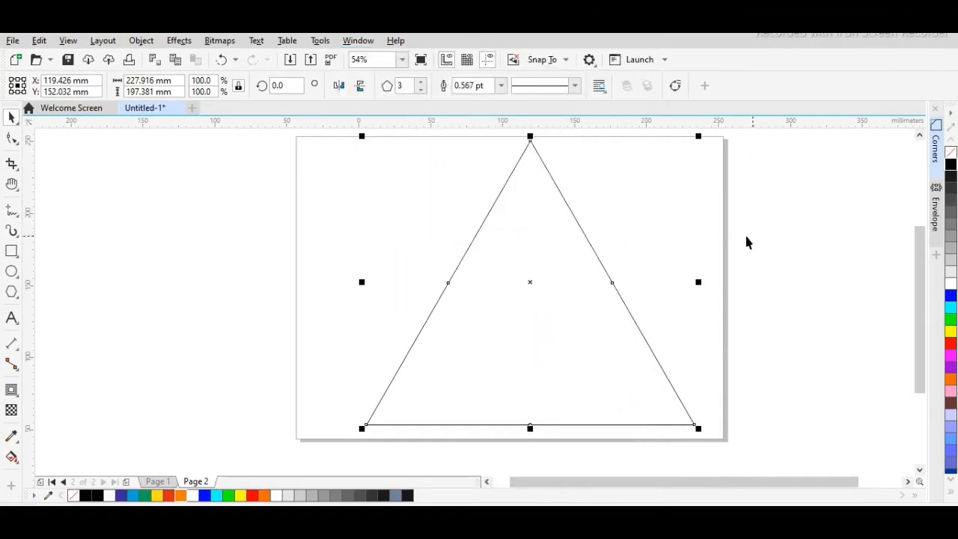
click(935, 151)
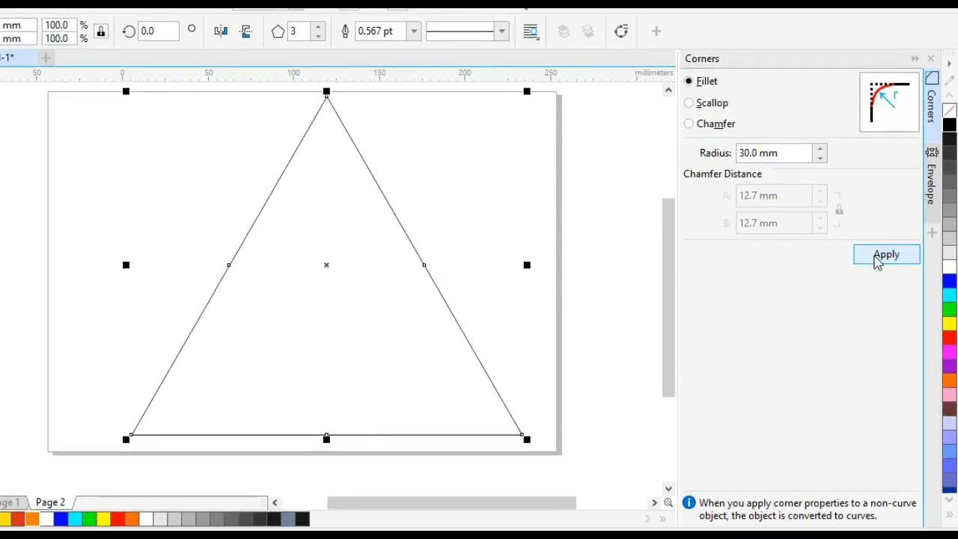
click(876, 254)
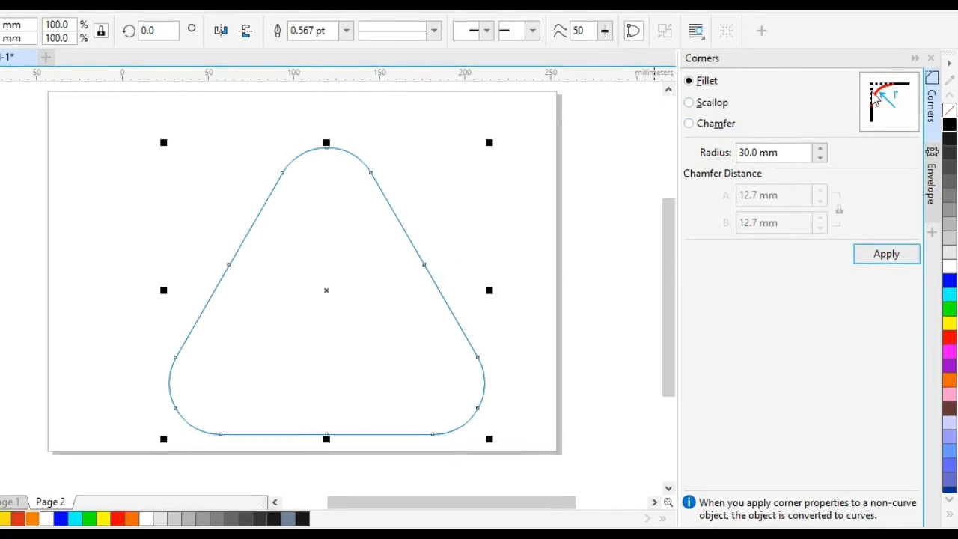
click(915, 58)
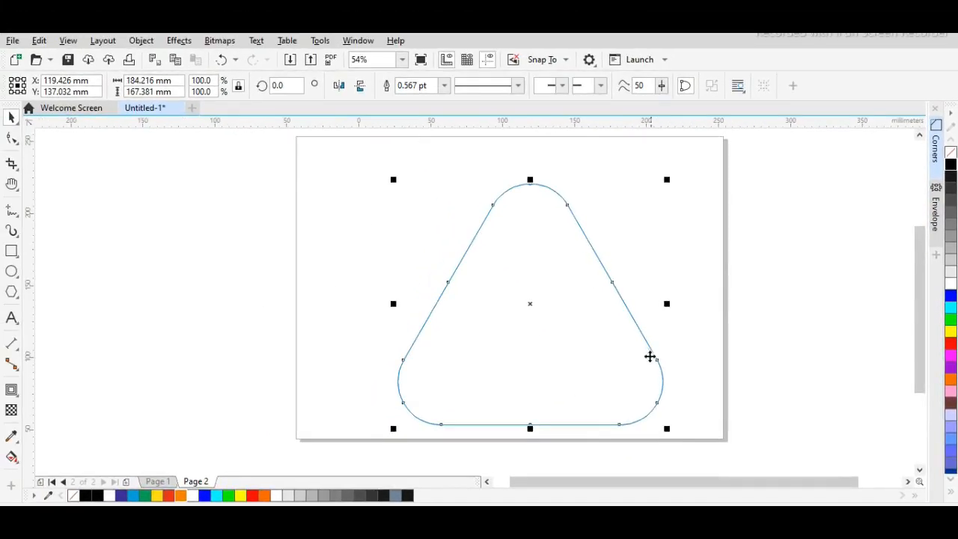
Step: Center the rounded triangle on the page and enlarge it about its center to about 209 by 190 mm
click(693, 350)
click(508, 355)
key(p)
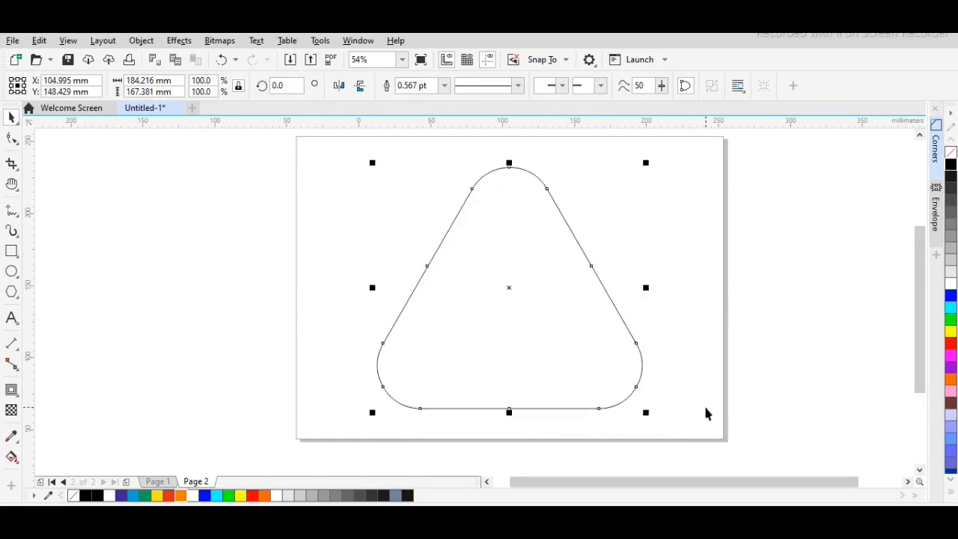
drag(646, 412, 689, 432)
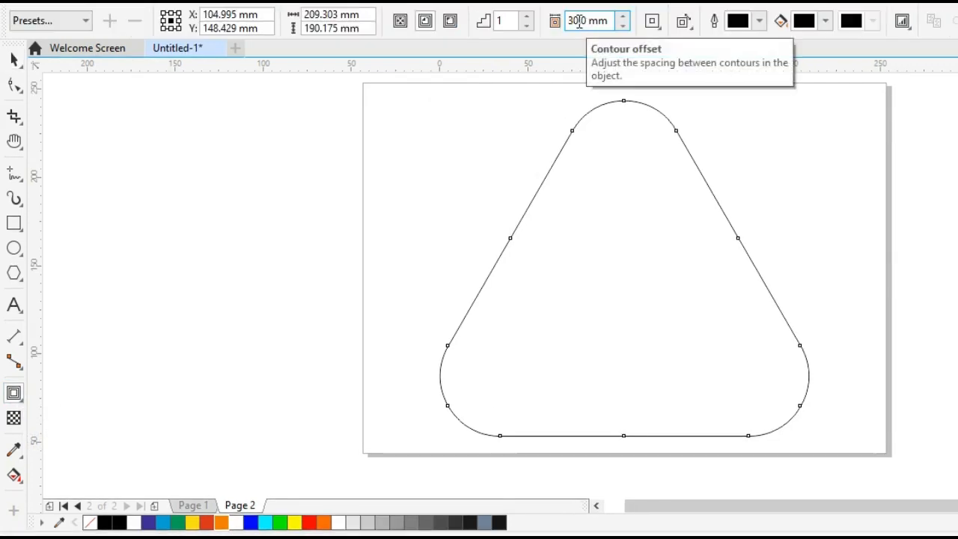
Step: Add a single inside contour to the rounded triangle with a 30 mm offset
click(528, 17)
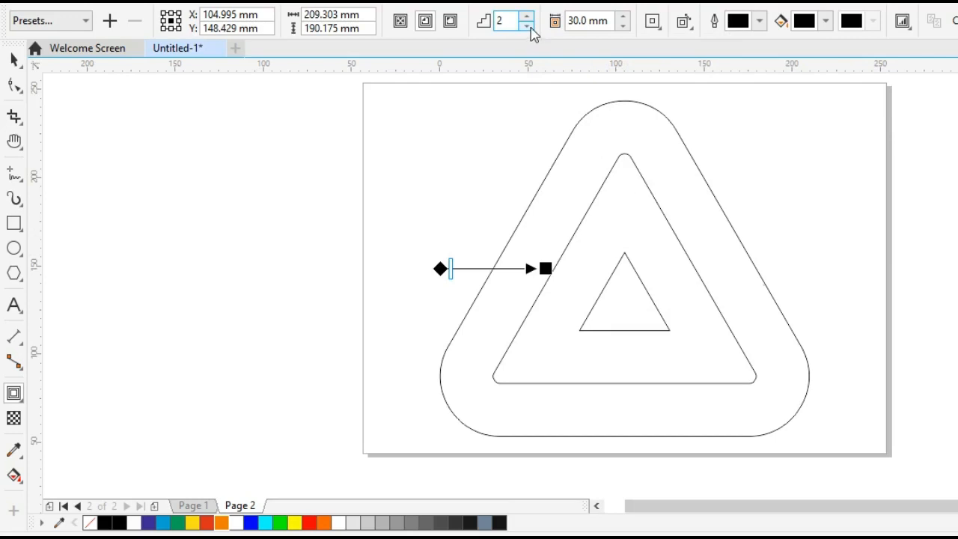
click(528, 25)
click(804, 303)
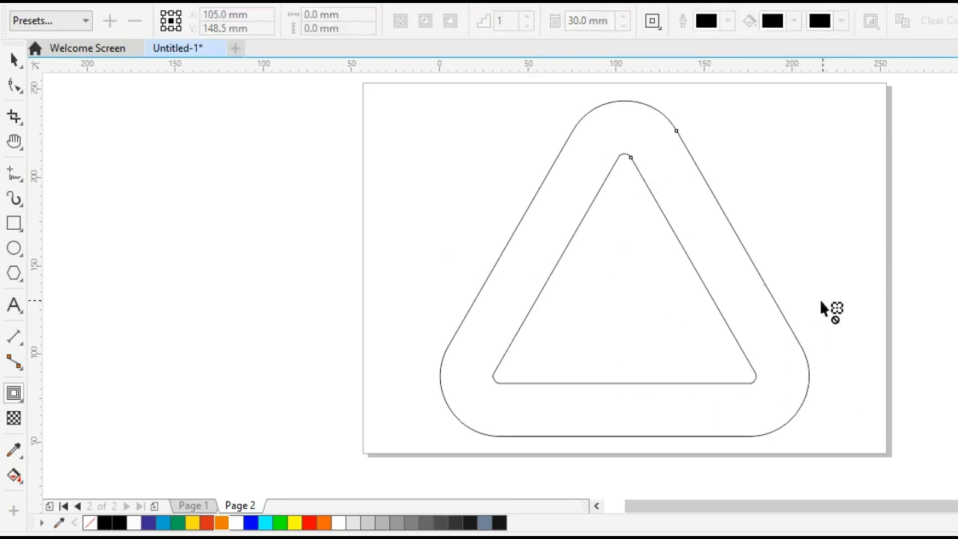
key(space)
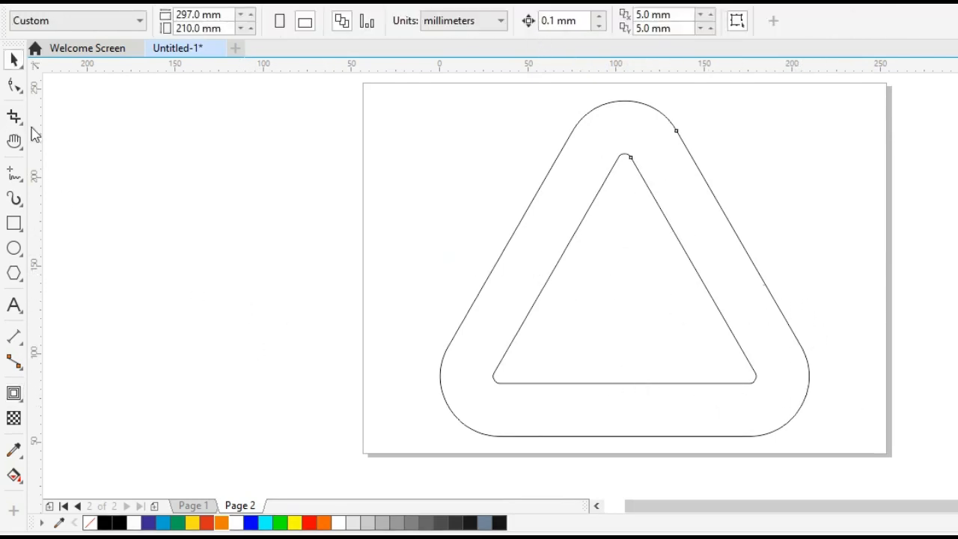
Step: Draw two diagonal lines from the inner triangle's lower corners, crossing at its center and extending past the opposite sides
click(14, 174)
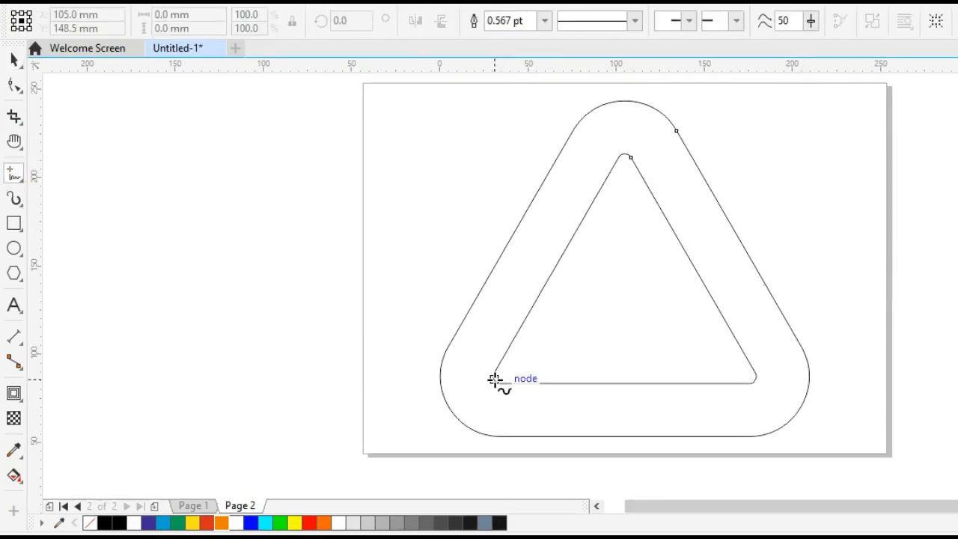
click(495, 379)
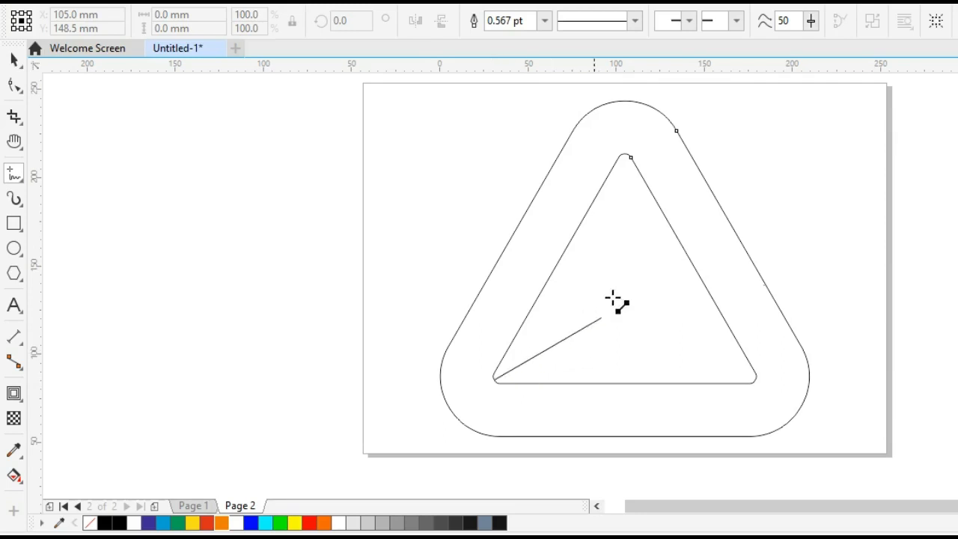
click(755, 224)
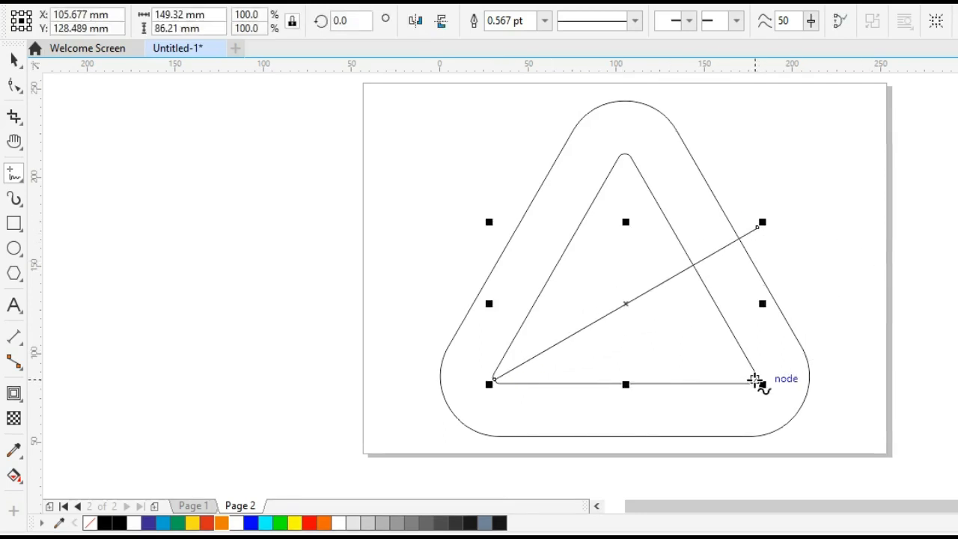
click(755, 380)
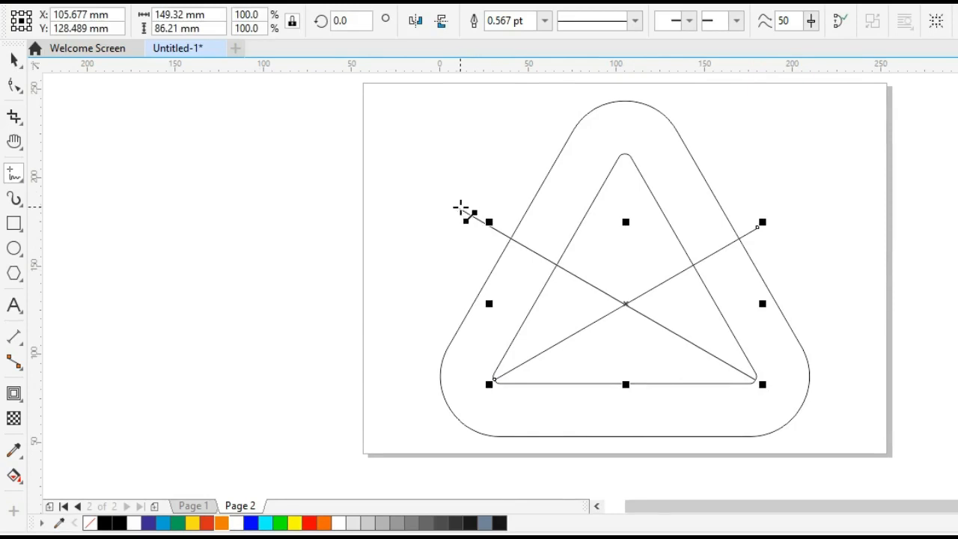
click(454, 205)
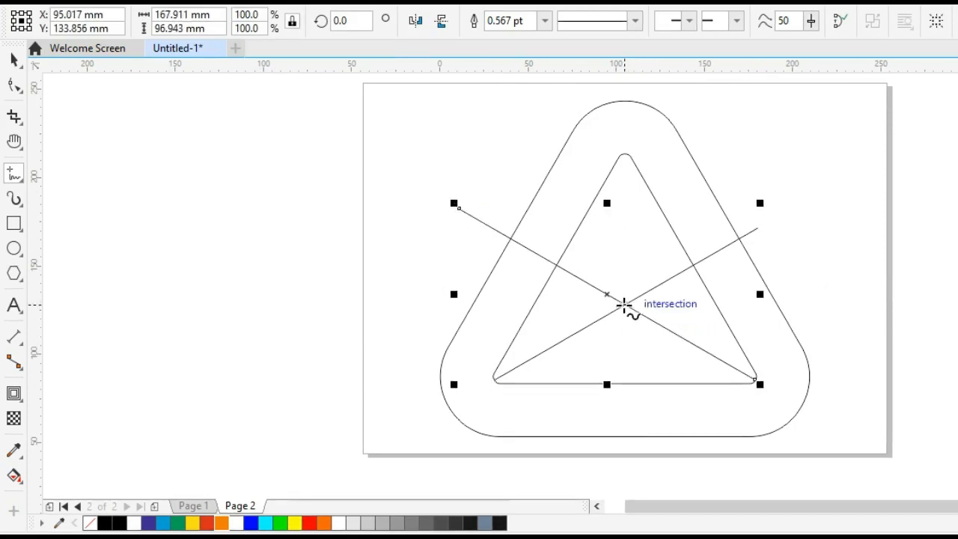
Step: Draw a horizontal line from the intersection of the diagonals to the right, past the outer triangle's edge
click(623, 305)
click(878, 303)
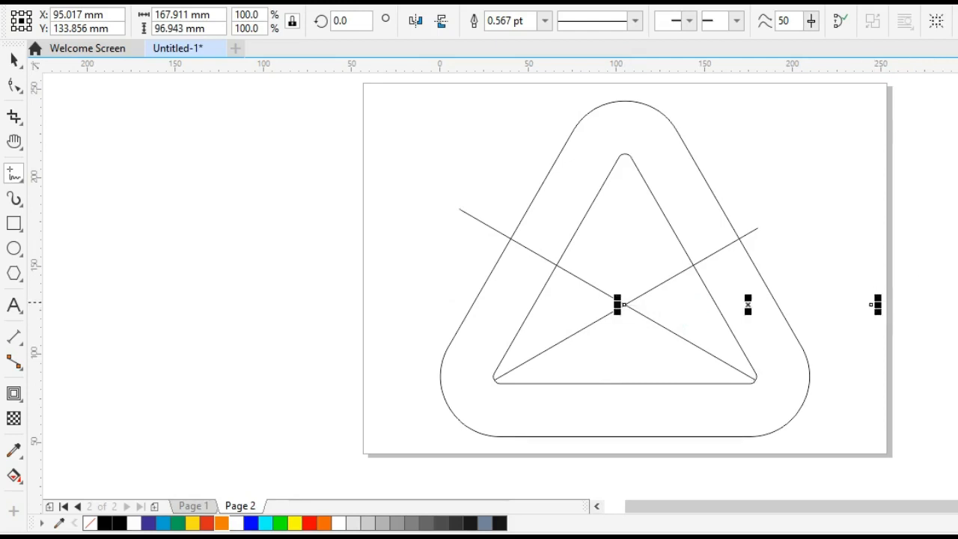
key(space)
click(401, 362)
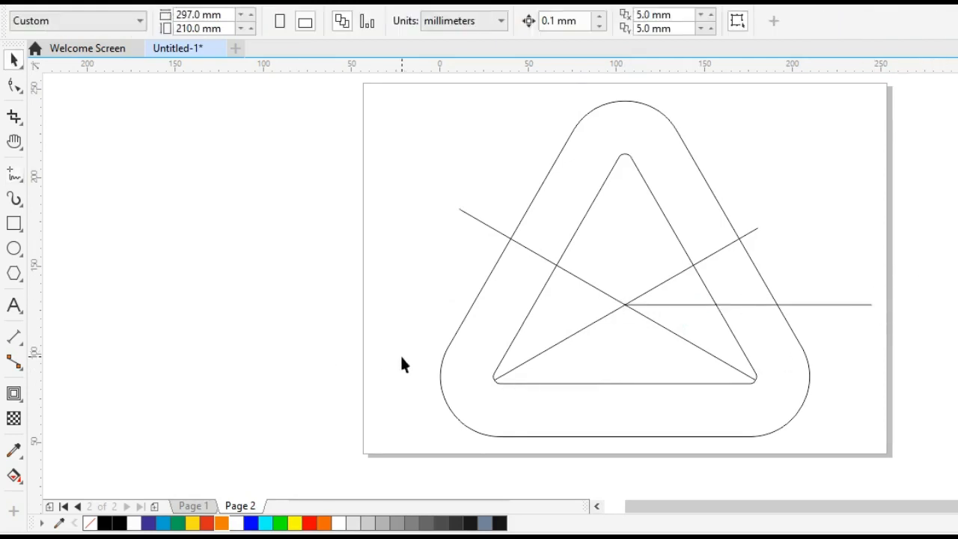
Step: Draw a circle about 171 mm in diameter, centered on the diagonals' intersection and reaching the inner triangle's apex
key(h)
drag(599, 360, 423, 357)
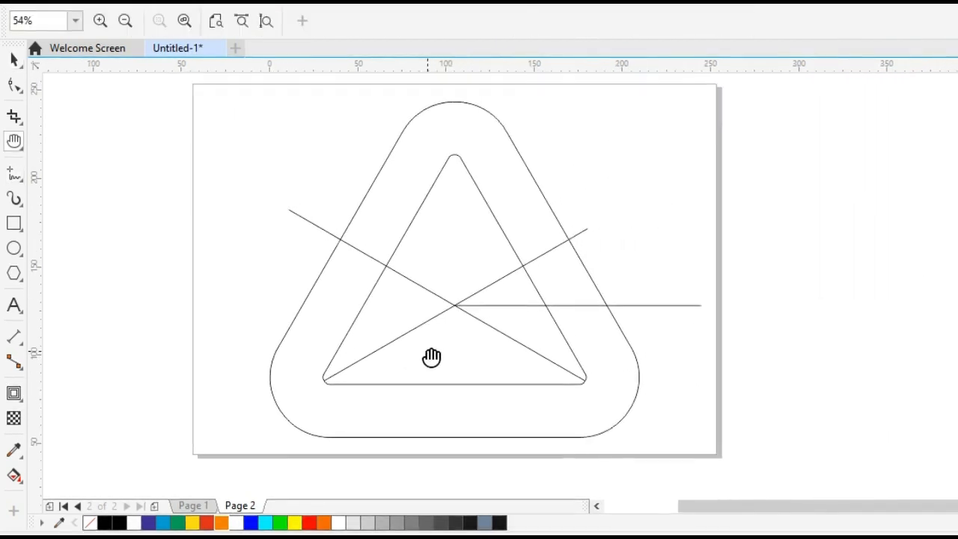
key(space)
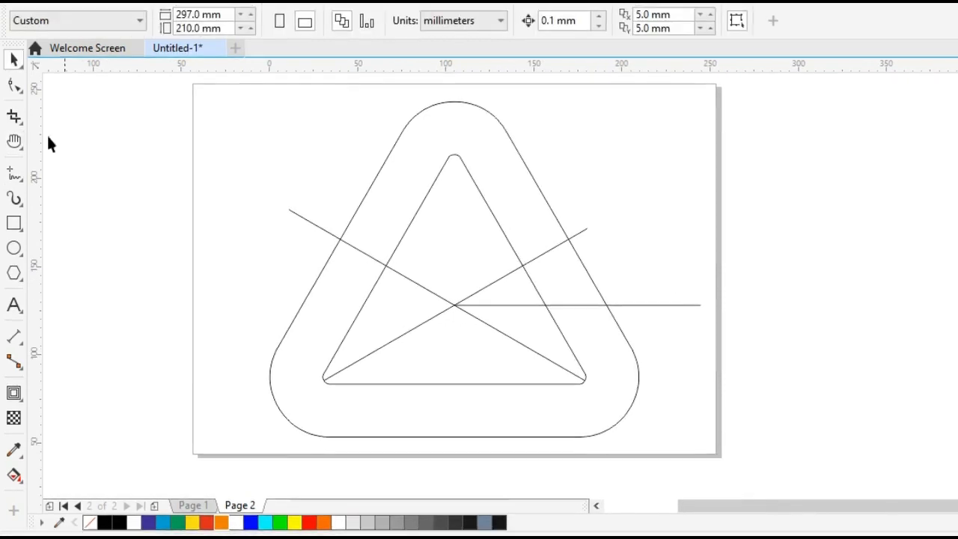
click(14, 248)
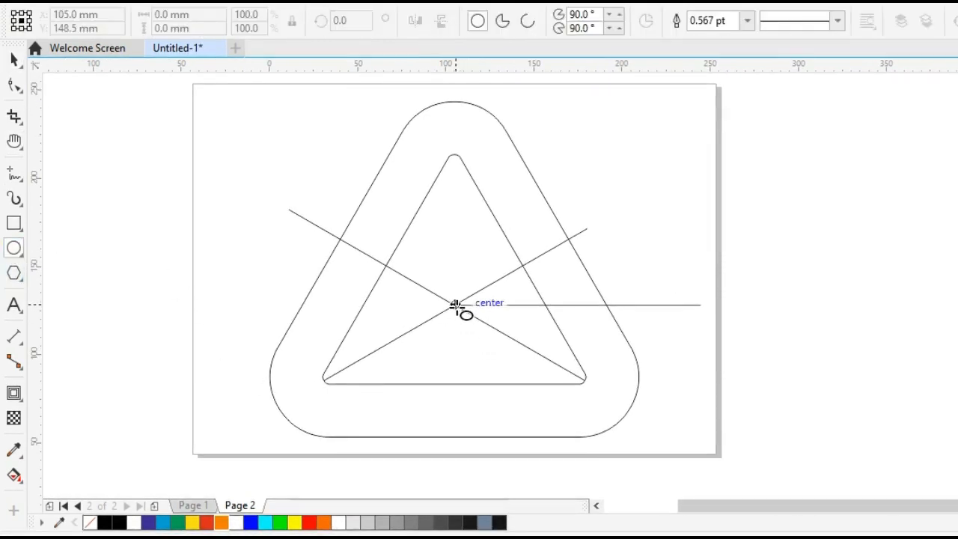
drag(455, 305, 453, 154)
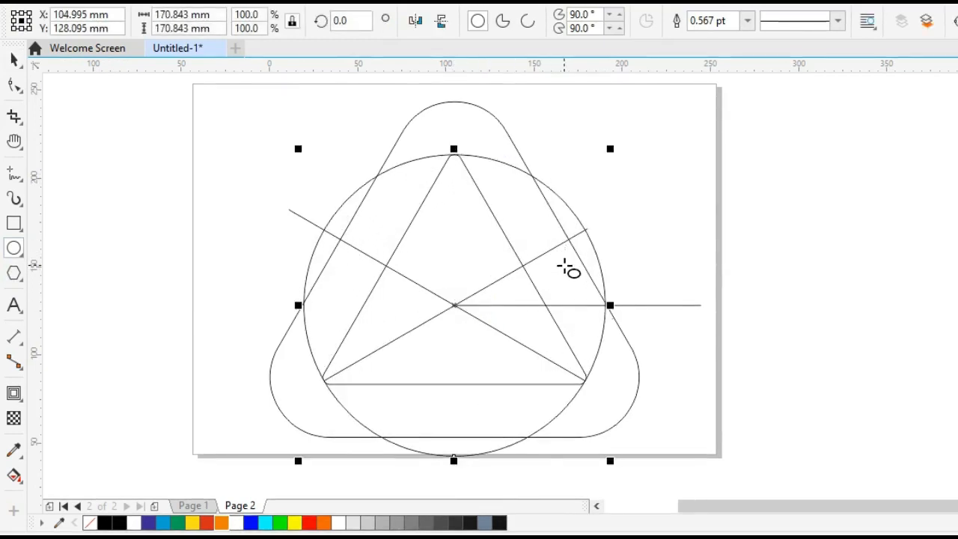
Step: Group the two triangles, both diagonal lines and the circle, leaving out the horizontal line
click(659, 256)
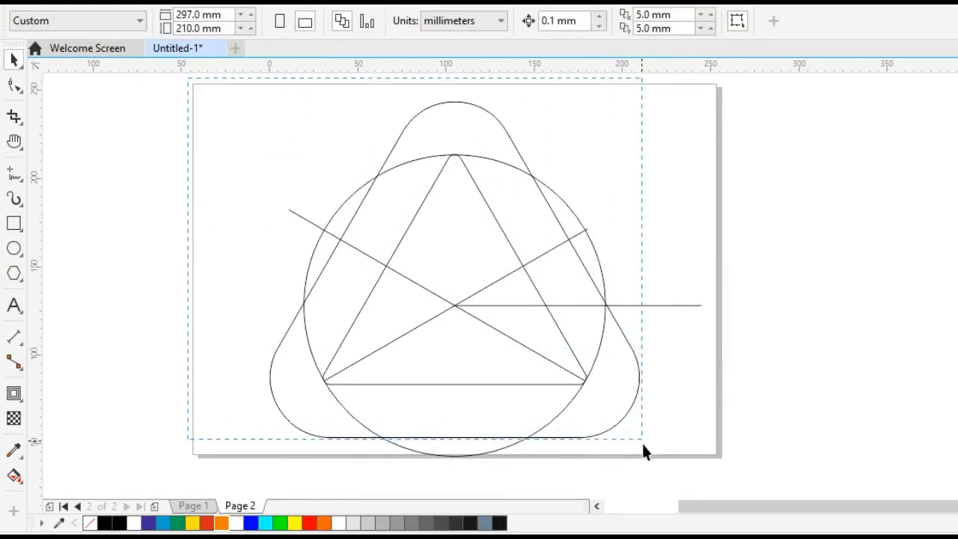
drag(643, 445, 823, 477)
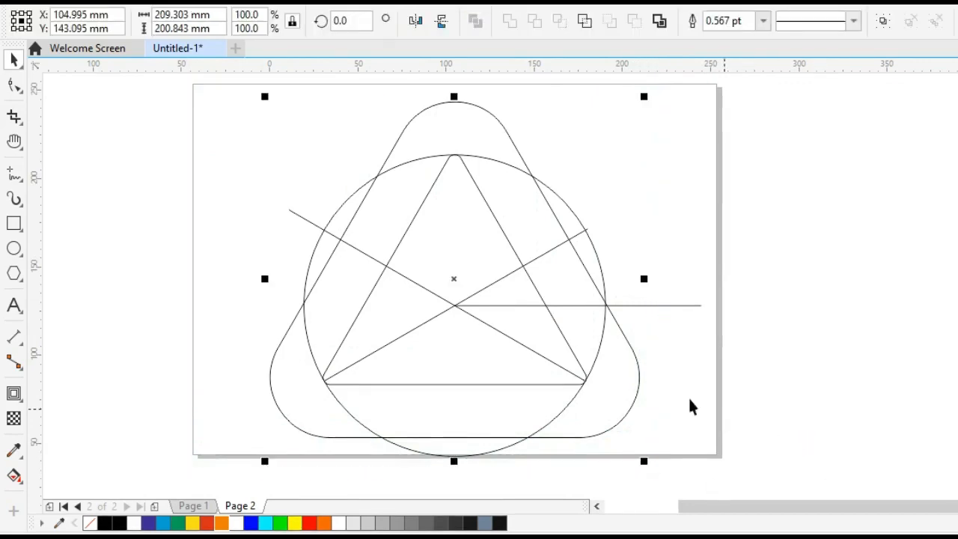
click(664, 419)
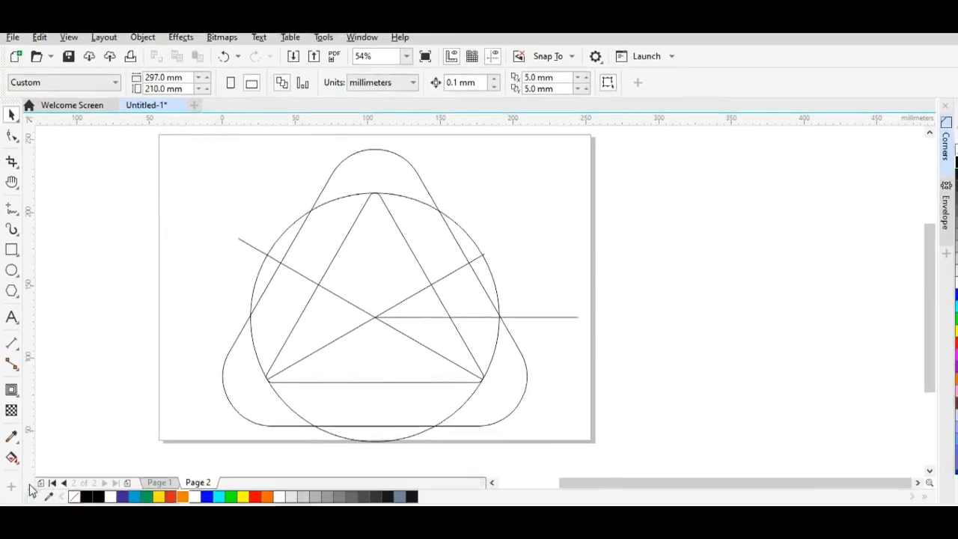
Step: Smart Fill the upper part of the triangular band between the two diagonals in blue-gray with a 0.567 pt black outline
click(11, 458)
click(20, 465)
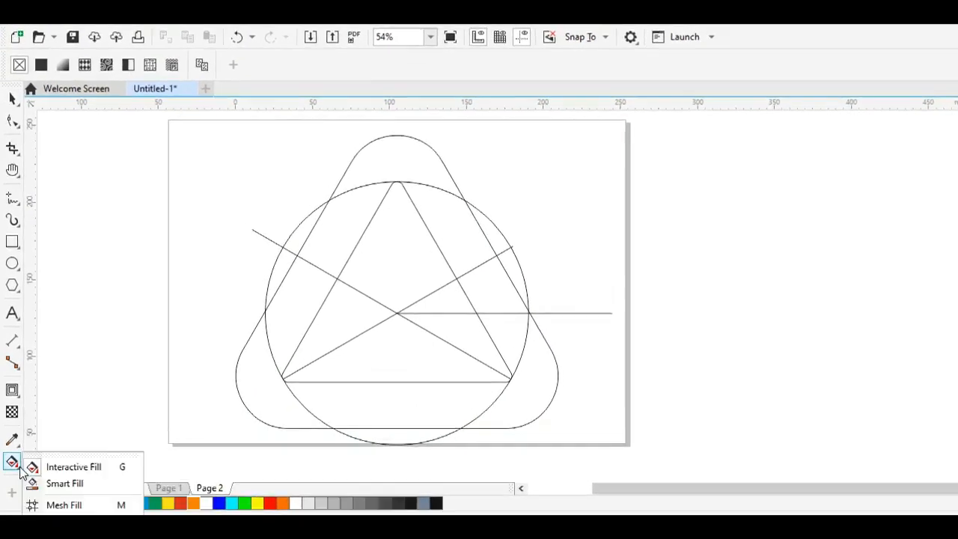
click(52, 484)
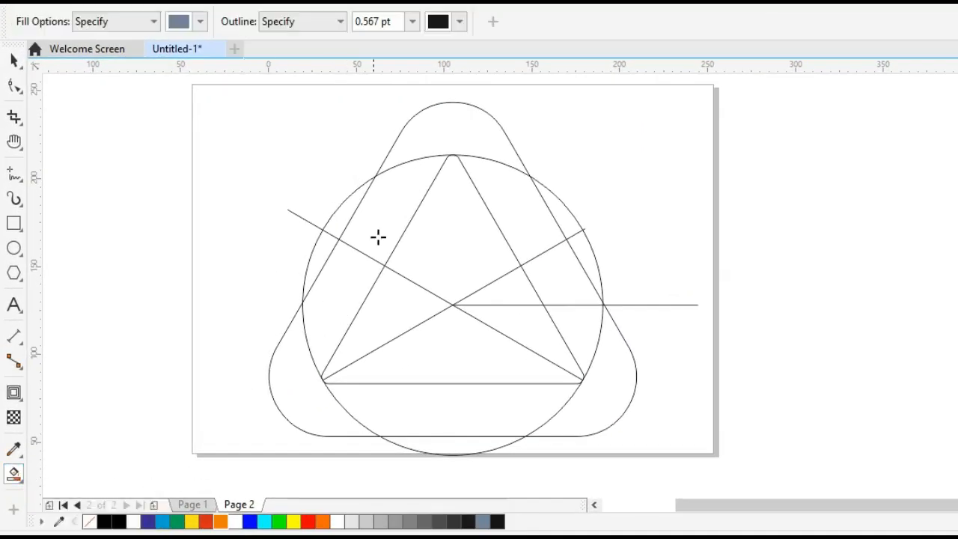
mouse_move(378, 237)
mouse_down()
mouse_move(413, 137)
mouse_move(499, 191)
mouse_move(551, 262)
mouse_up()
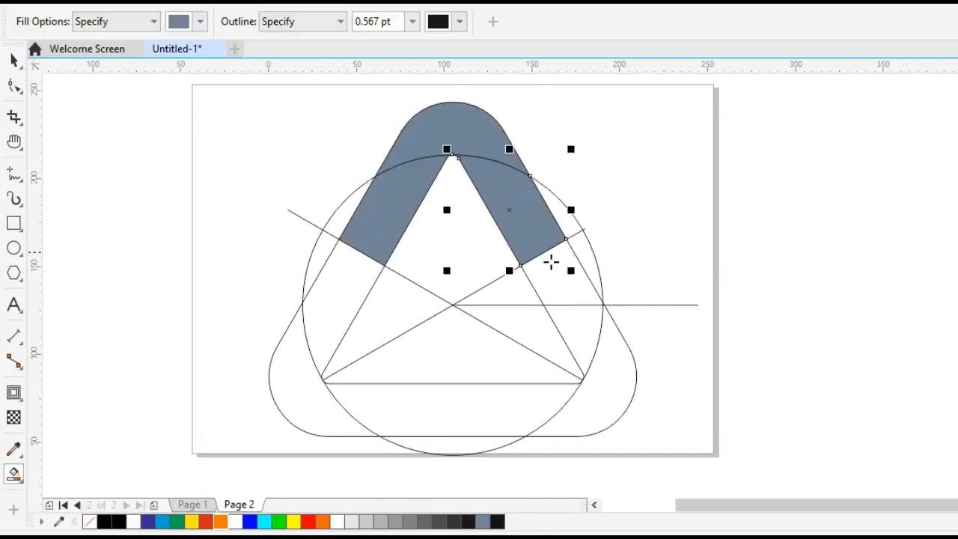
key(space)
click(724, 384)
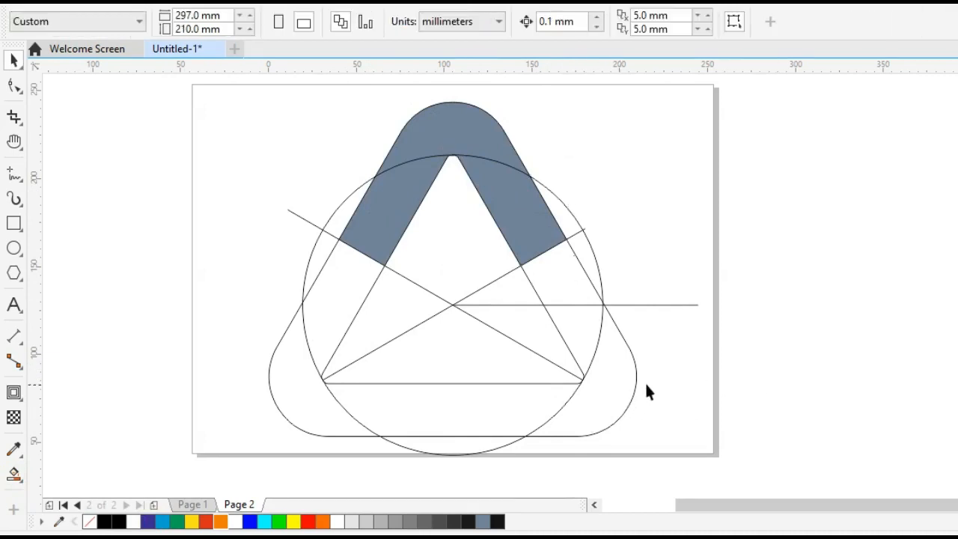
Step: Delete the grouped construction shapes and weld the upper curved fill to the right arm
click(584, 382)
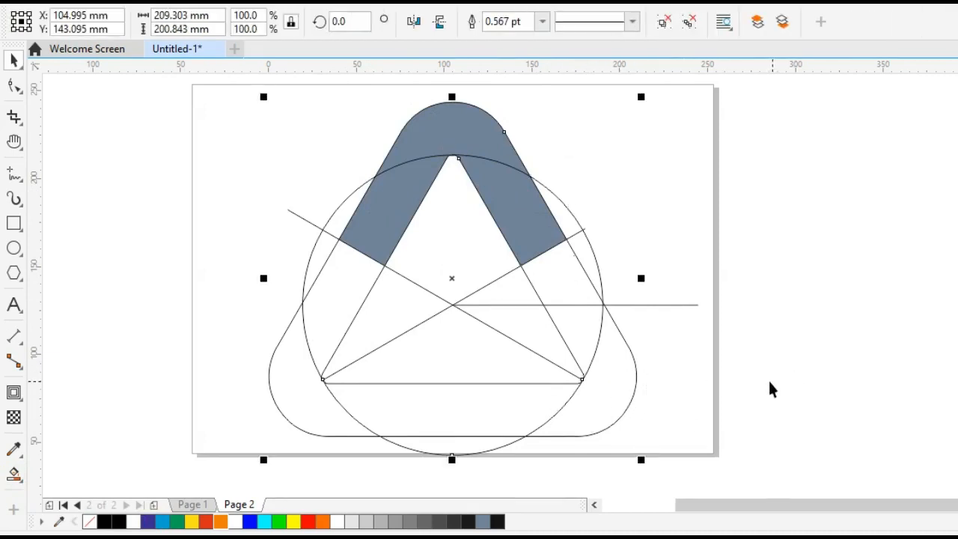
key(Delete)
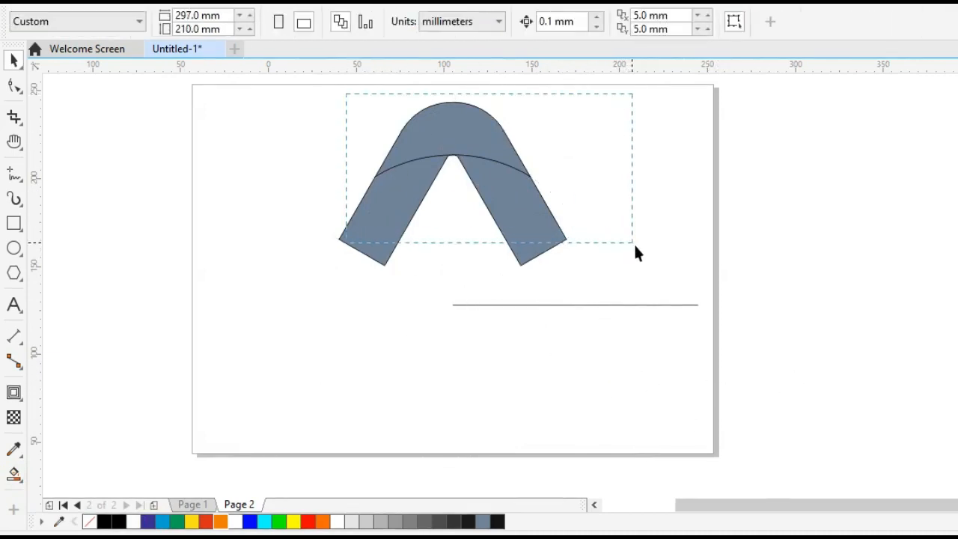
drag(655, 260, 670, 271)
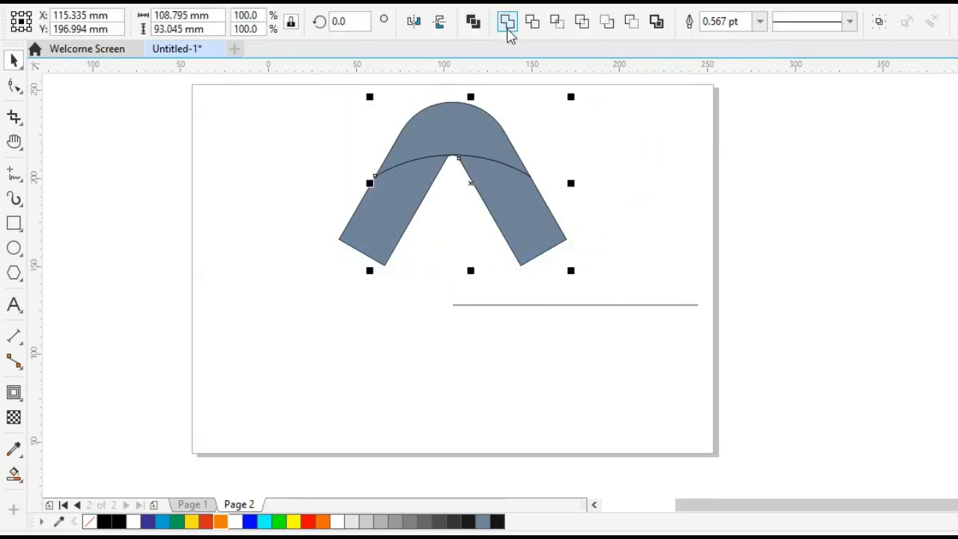
click(508, 27)
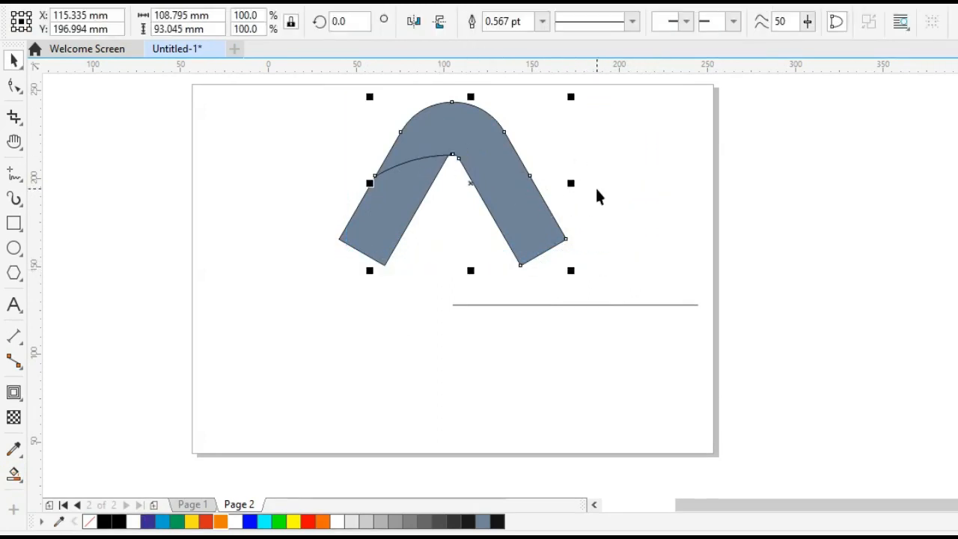
click(522, 277)
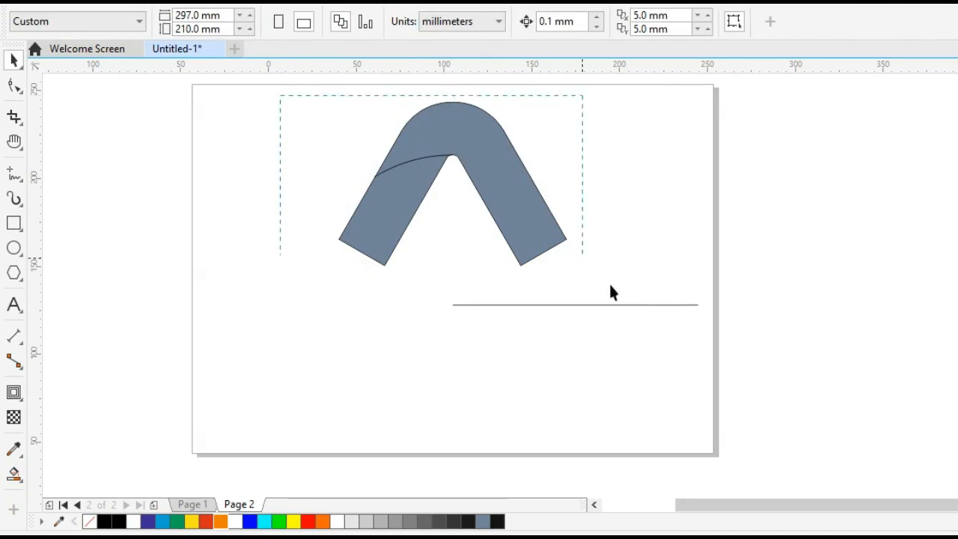
Step: Remove the fill from both remaining band pieces, keeping only their outlines
drag(610, 284, 615, 292)
click(88, 523)
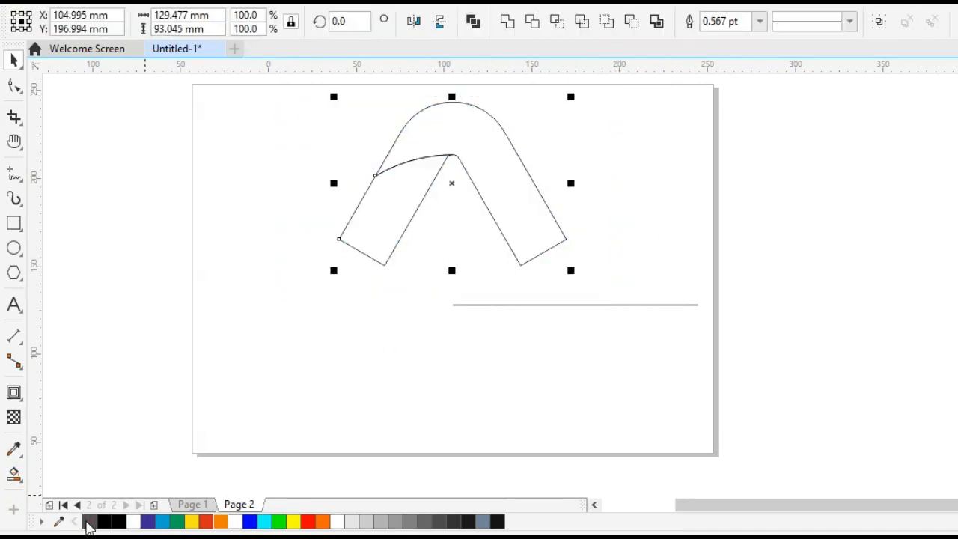
click(284, 319)
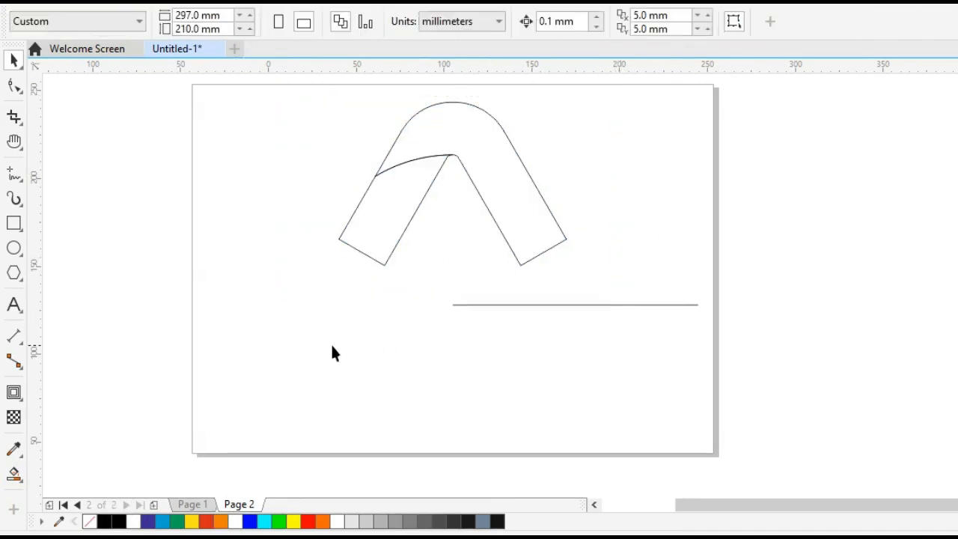
Step: Draw a square outside the page beside the band shape and set its size to 50 × 50 mm
click(14, 225)
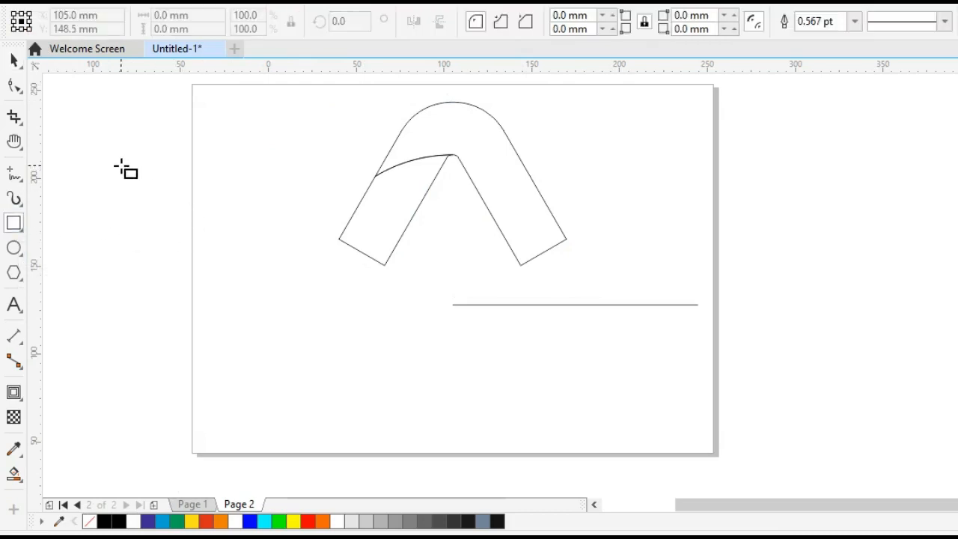
drag(121, 166, 173, 224)
click(13, 60)
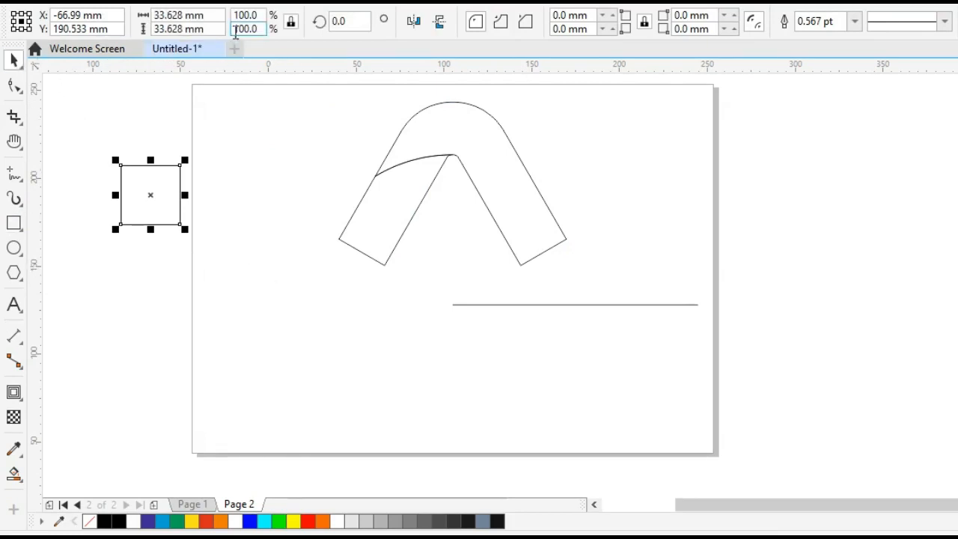
drag(218, 15, 137, 15)
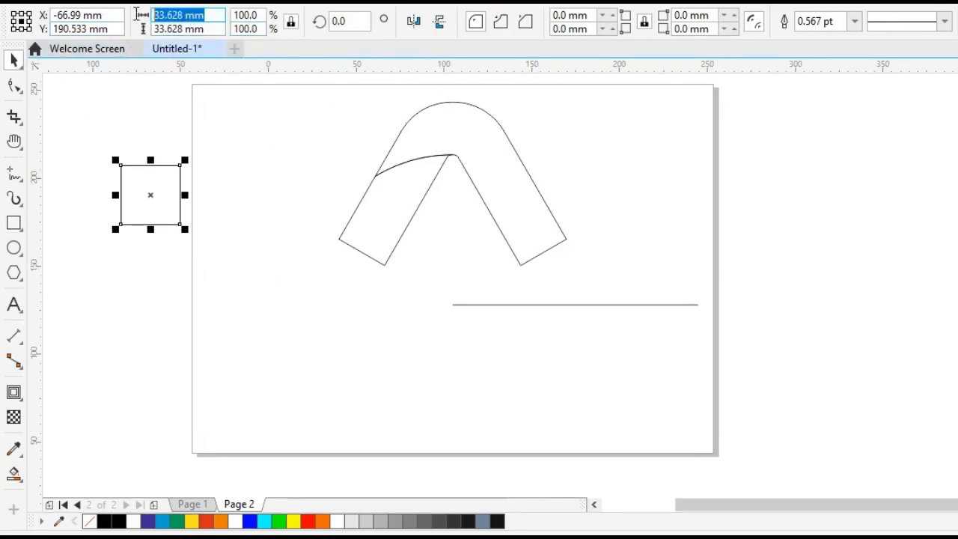
text(50)
key(Tab)
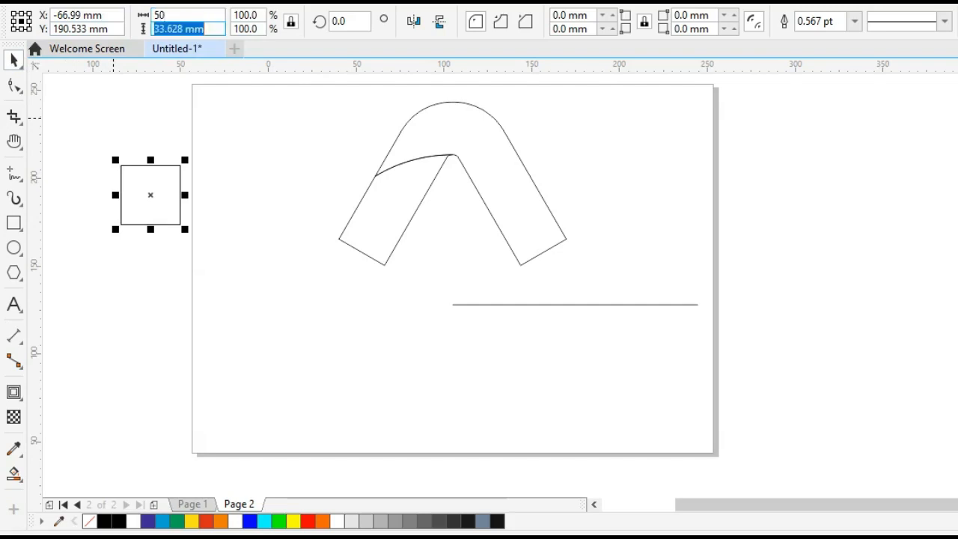
text(50)
key(Return)
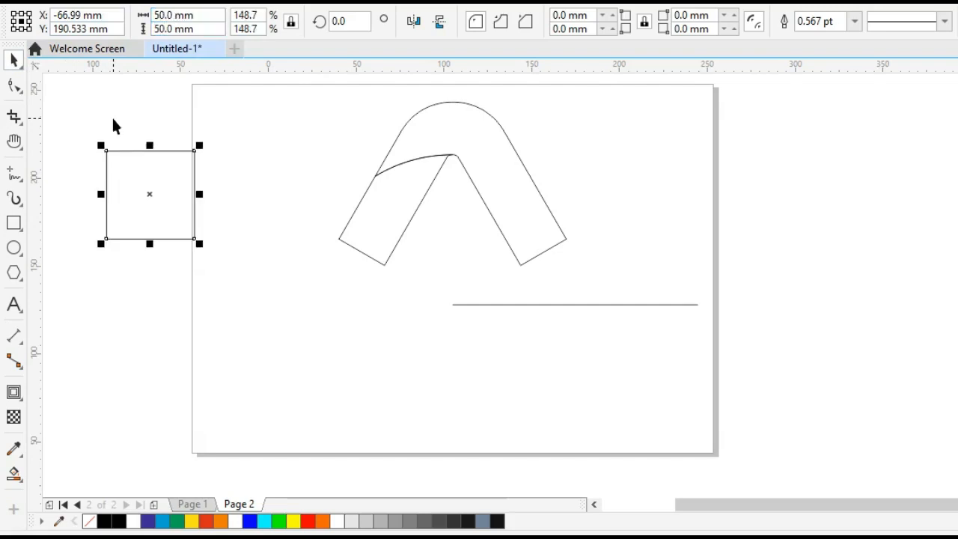
Step: Rotate the square to 345 degrees and place its lowest corner on the middle of the right arm's end edge
drag(357, 21, 285, 70)
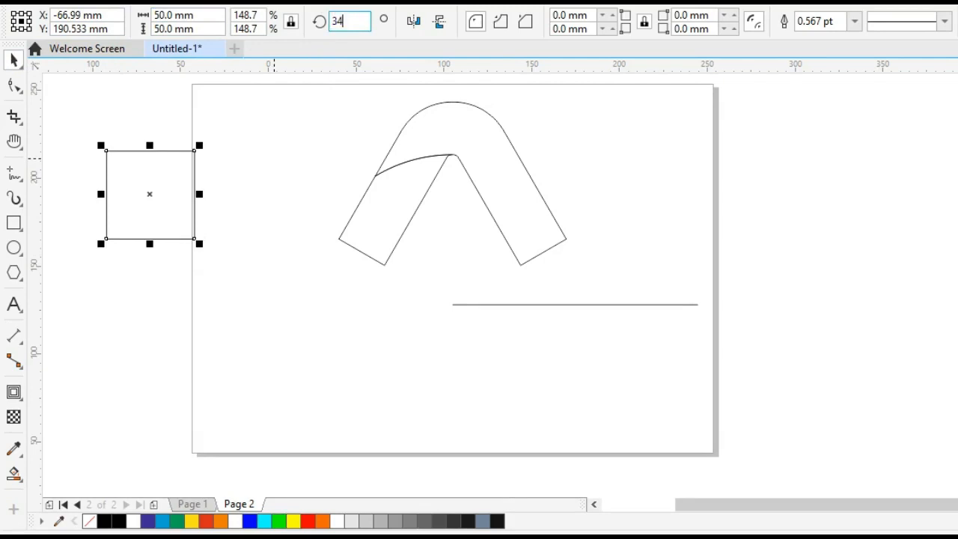
key(Return)
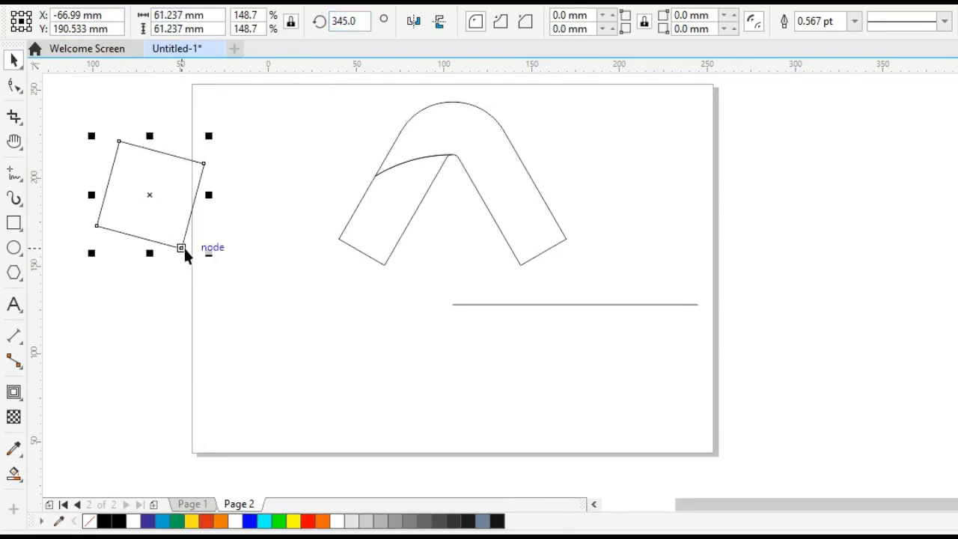
drag(182, 248, 546, 253)
click(264, 364)
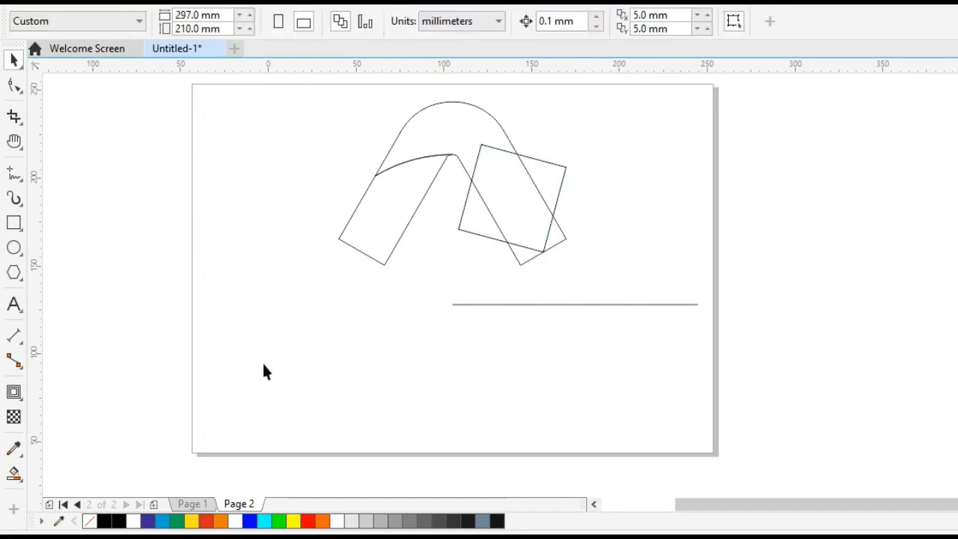
Step: Draw a diagonal line between the rotated square's two side corners and group it with the square and both band outlines
click(449, 305)
drag(458, 229, 566, 167)
click(565, 166)
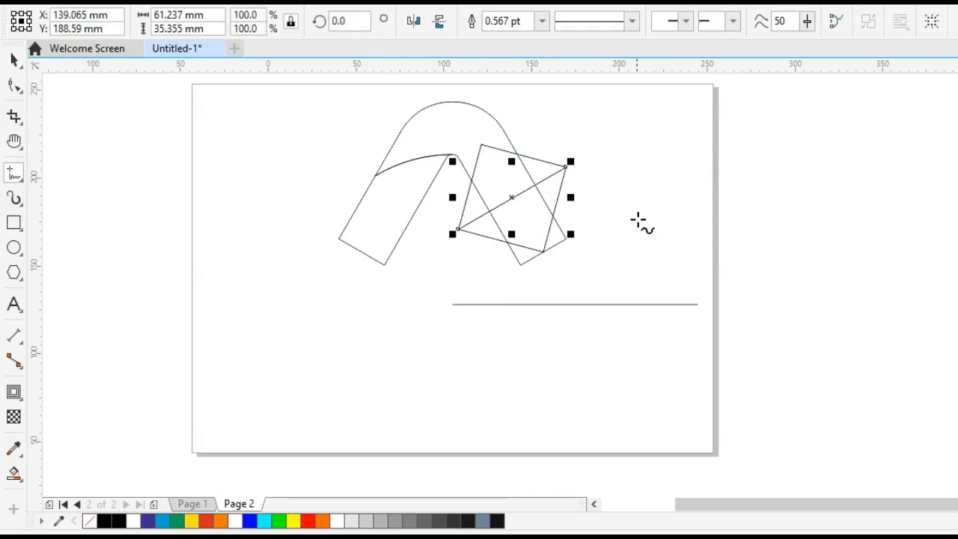
key(space)
mouse_move(259, 81)
mouse_down()
mouse_move(633, 327)
mouse_move(629, 341)
mouse_up()
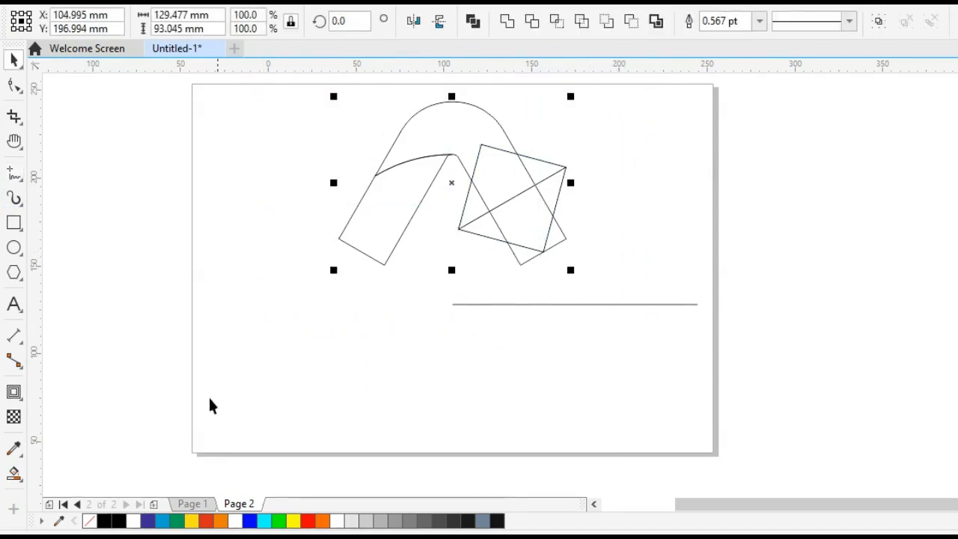
click(133, 454)
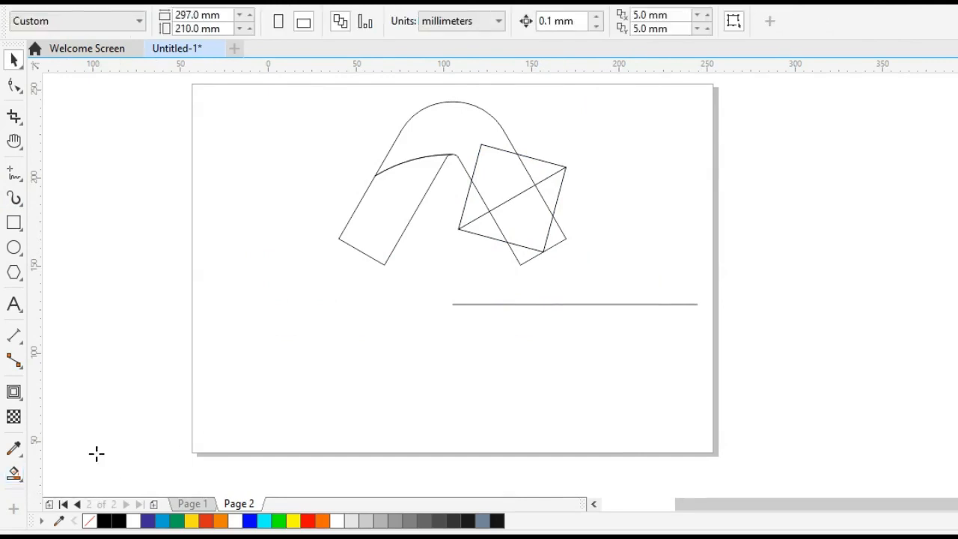
Step: Smart Fill the left arm, the curved band down to the diagonal, and the arrowhead triangle below it in blue-gray with a 0.567 pt outline
click(14, 473)
click(398, 187)
click(428, 150)
click(432, 119)
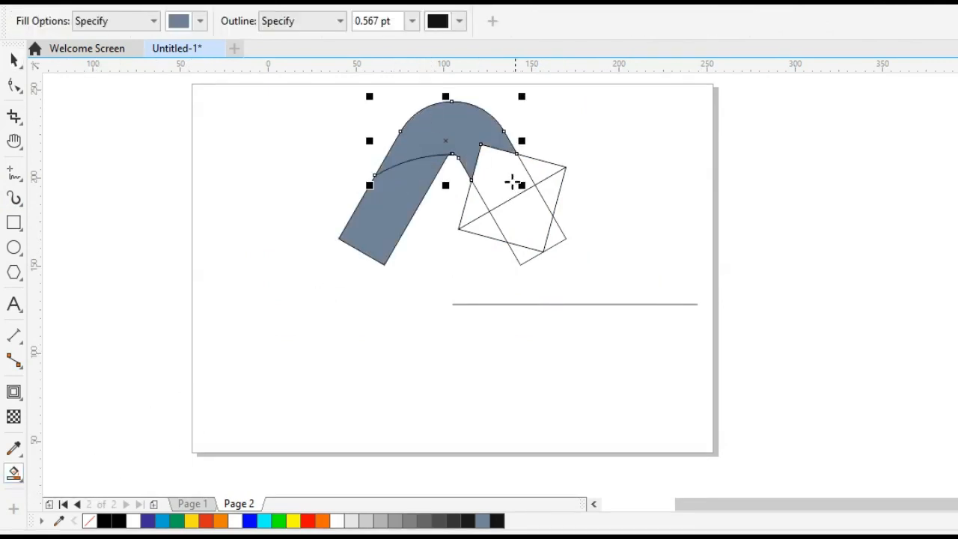
click(516, 188)
click(533, 206)
click(549, 186)
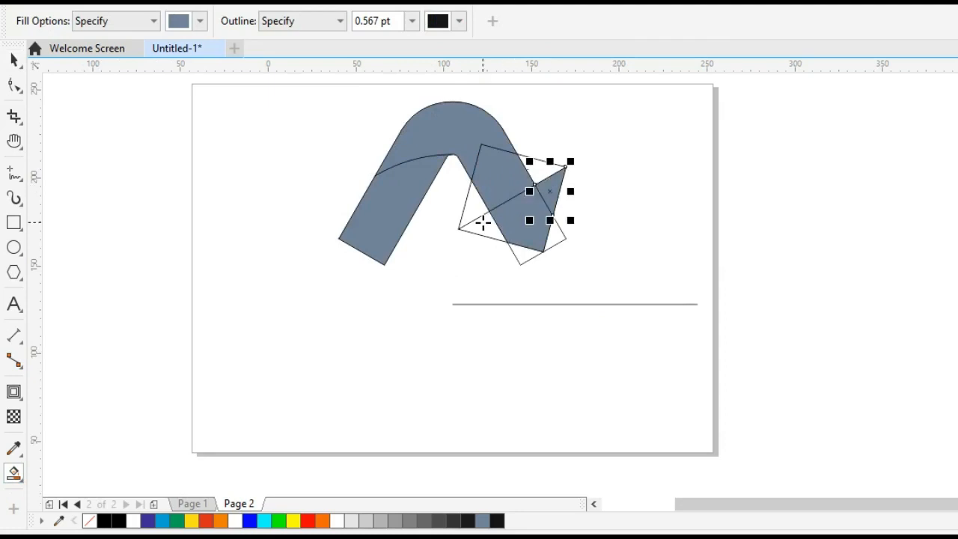
click(483, 221)
key(space)
click(599, 251)
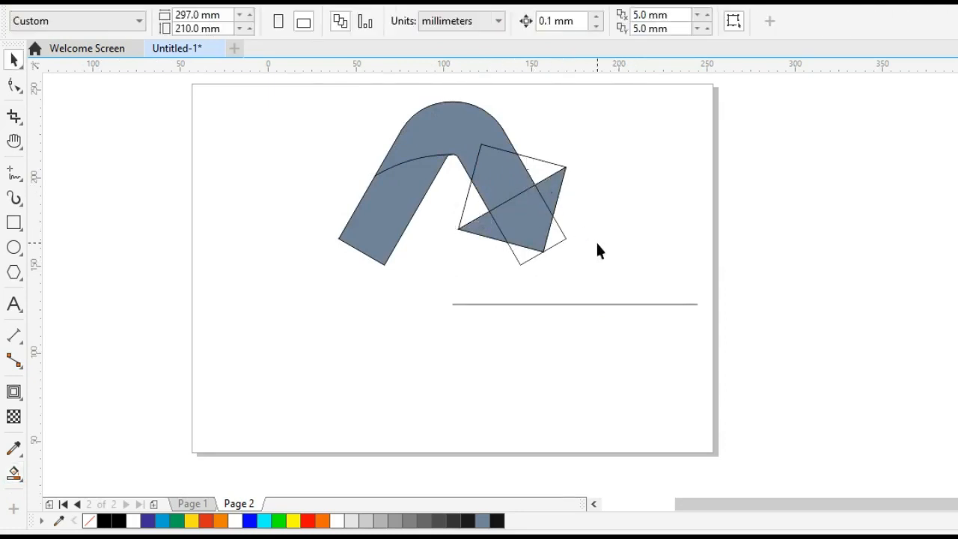
Step: Delete the grouped outlines behind the fills and weld the curved band and arrowhead pieces into one arrow
click(564, 247)
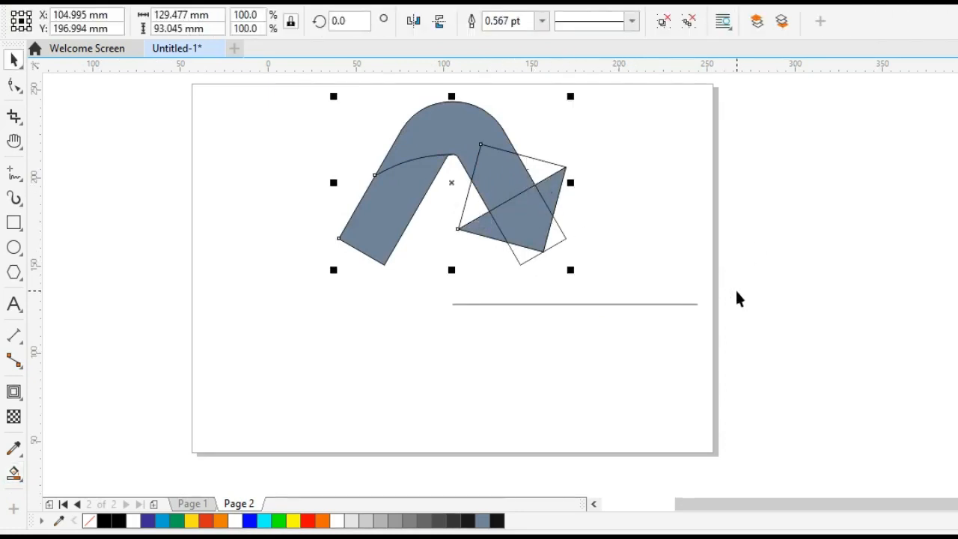
key(Delete)
drag(341, 93, 662, 277)
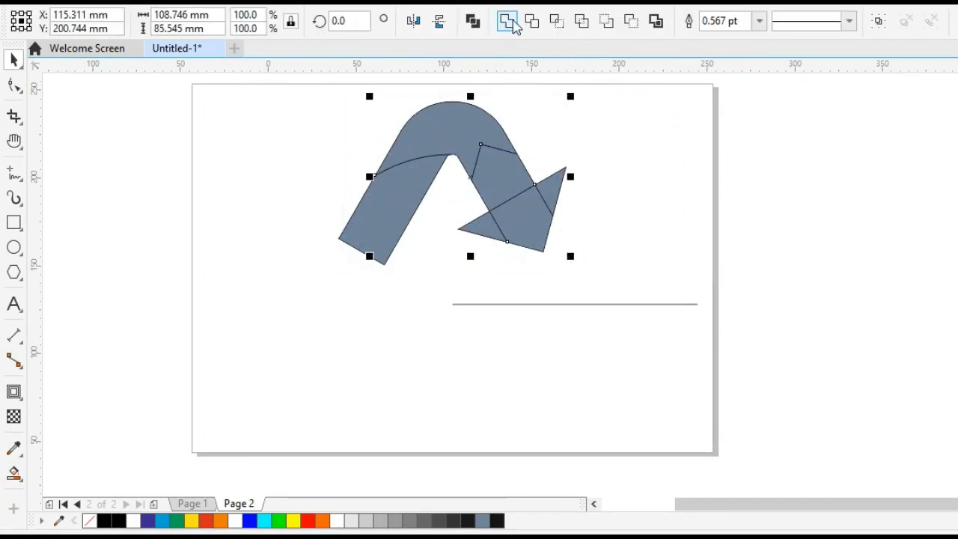
click(508, 26)
key(Escape)
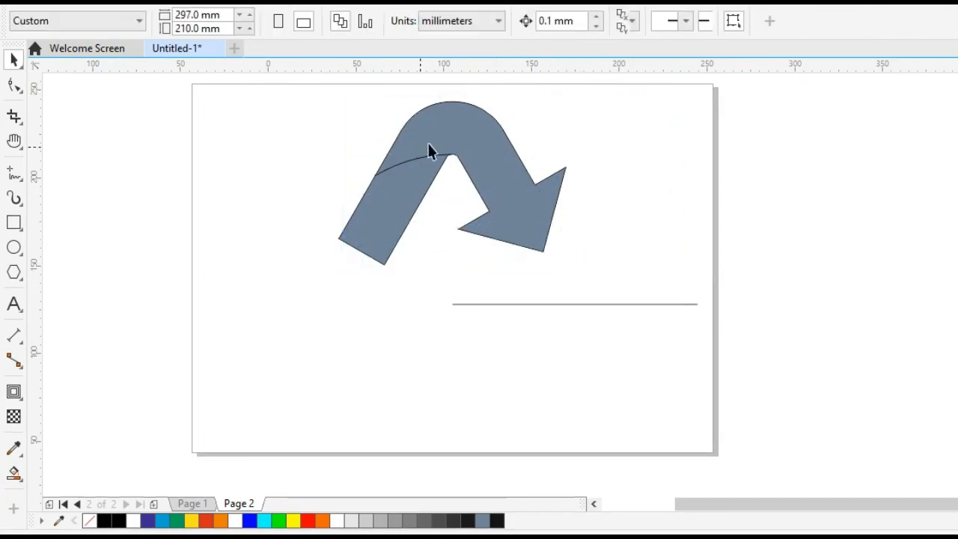
drag(443, 135, 452, 111)
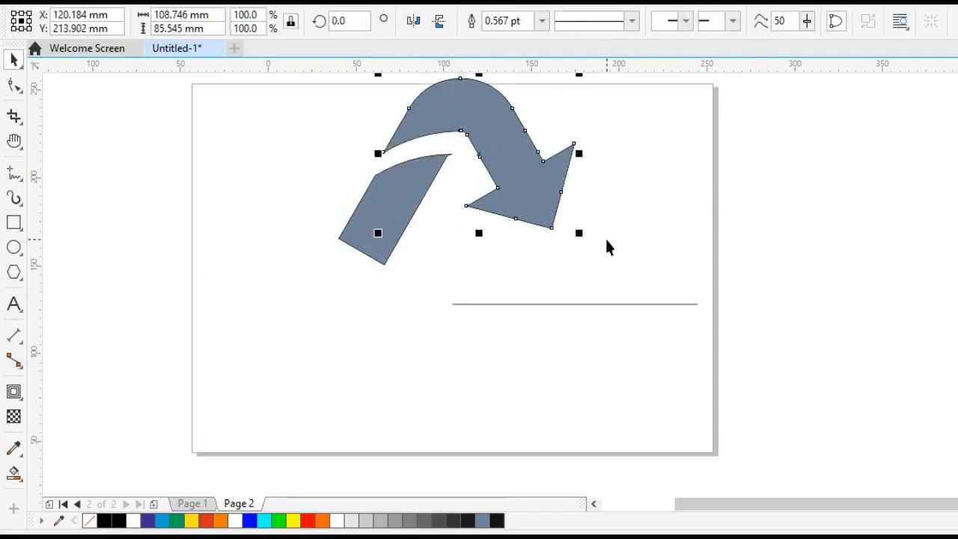
key(ctrl+z)
key(Escape)
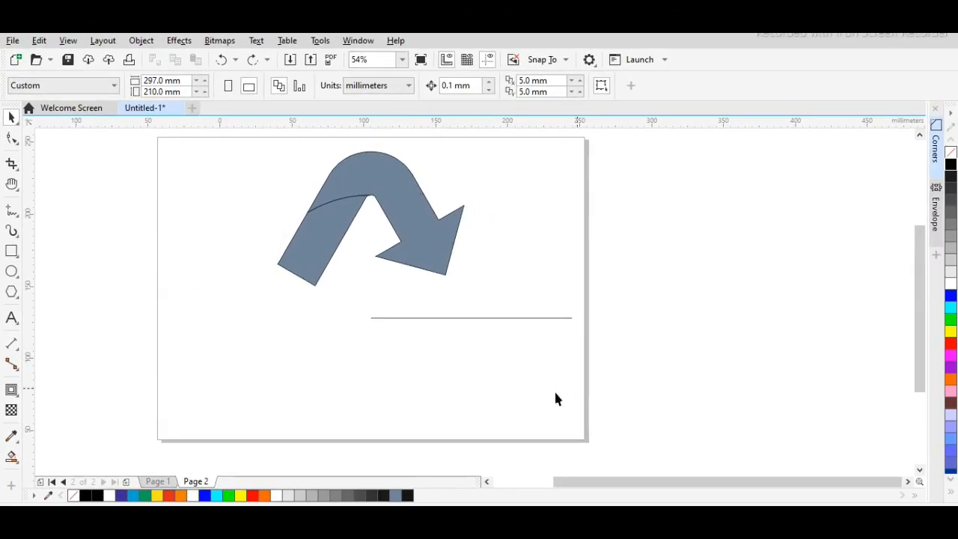
Step: Apply a black-to-blue linear gradient along the left arm, black starting slightly above its curved upper edge and blue at the lower end
key(z)
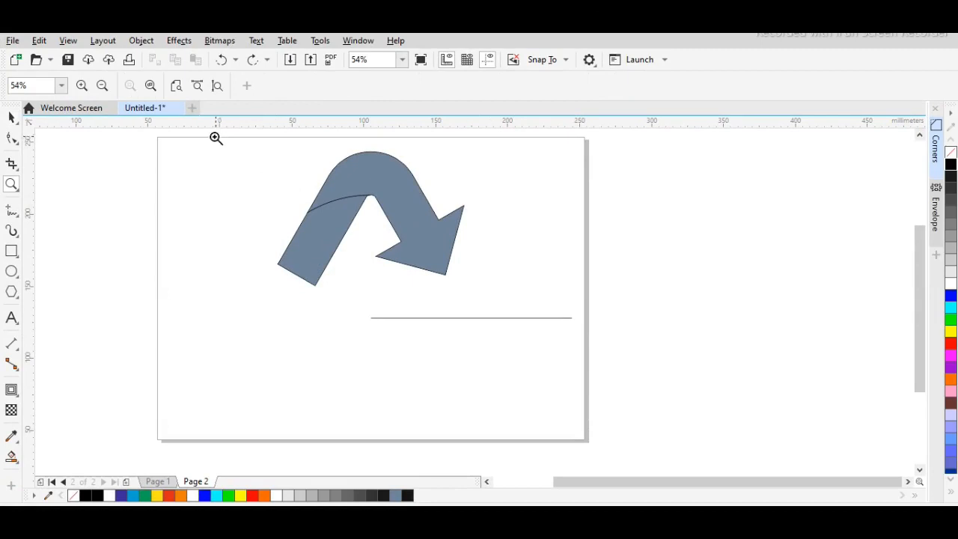
drag(571, 332, 586, 337)
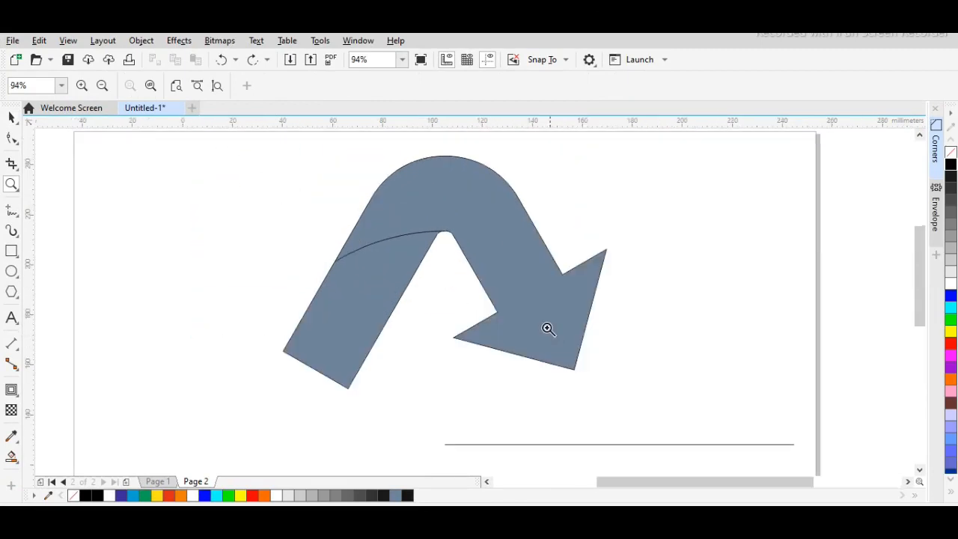
key(h)
drag(516, 332, 454, 332)
key(space)
click(379, 212)
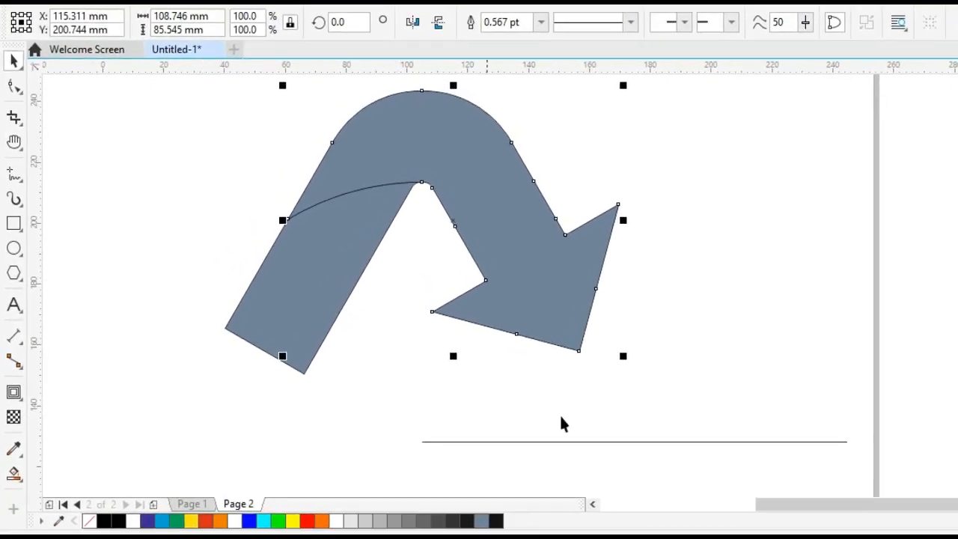
key(g)
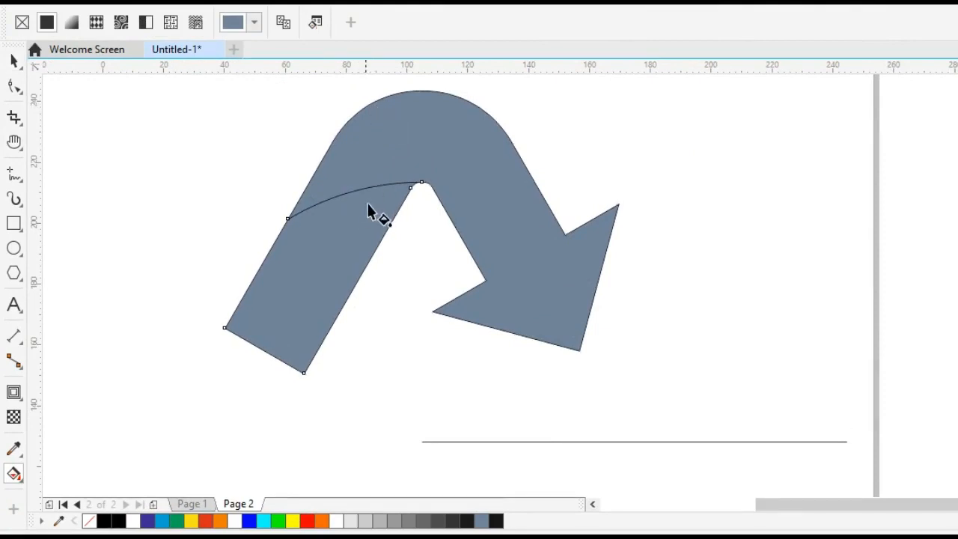
drag(372, 189, 263, 350)
drag(118, 521, 370, 187)
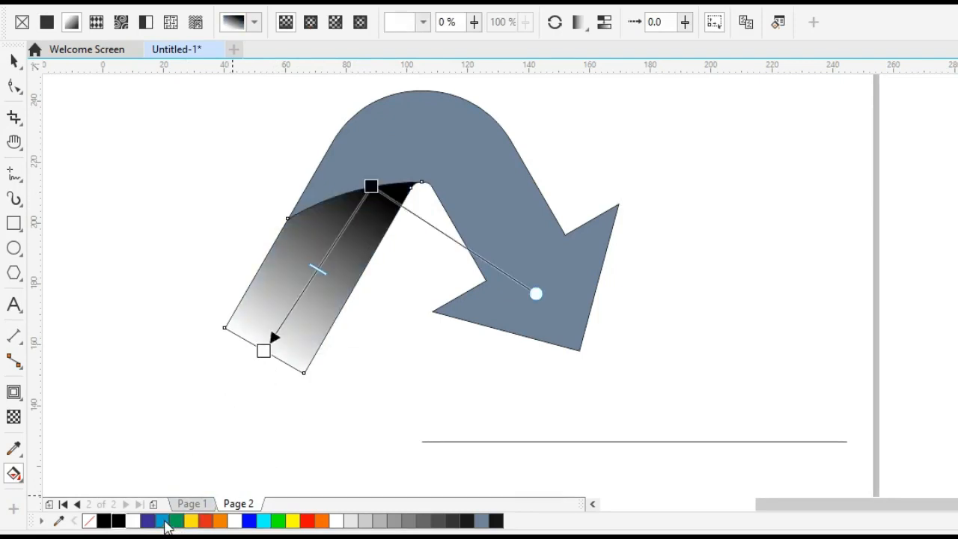
drag(164, 523, 264, 352)
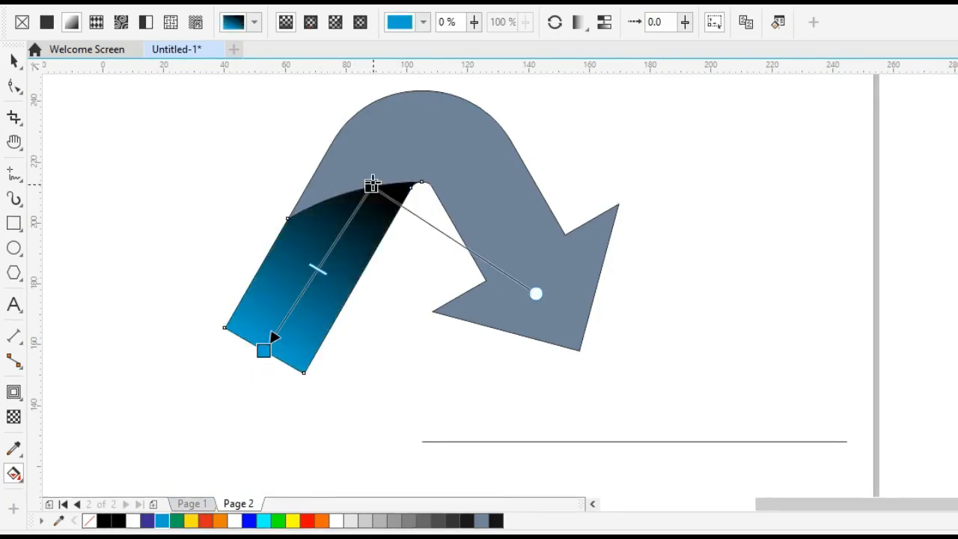
drag(373, 185, 386, 157)
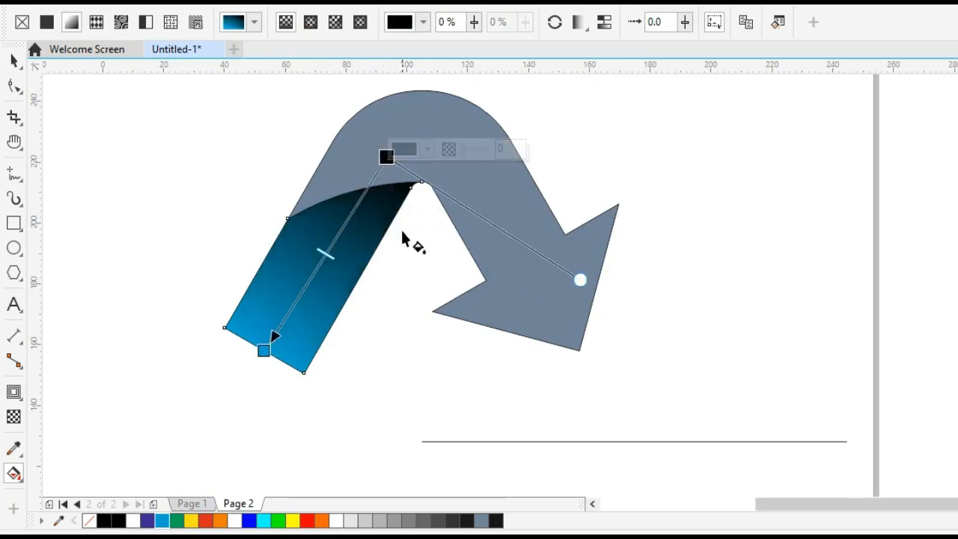
Step: Apply a linear gradient to the welded arrow from its upper-left curve to the arrowhead tip, with both color nodes set to blue
click(523, 297)
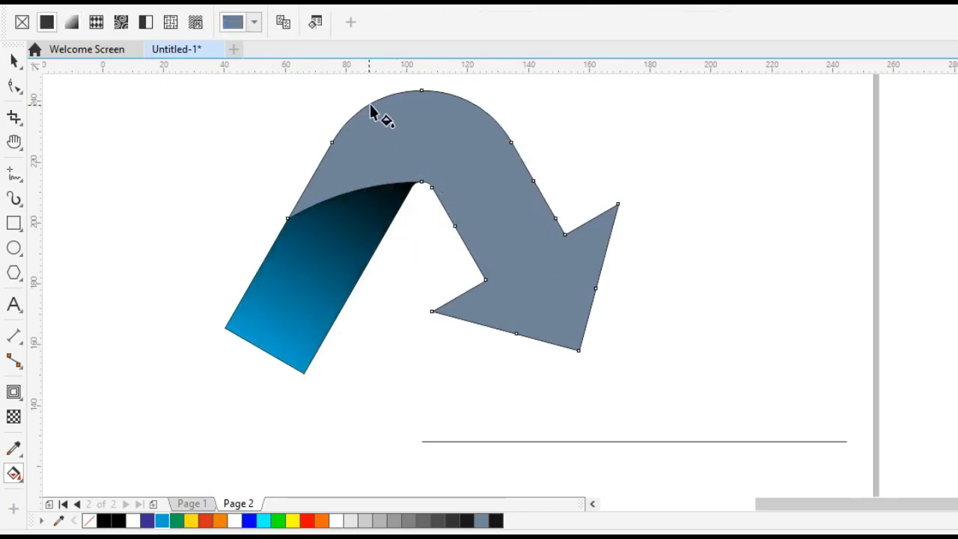
drag(376, 106, 578, 350)
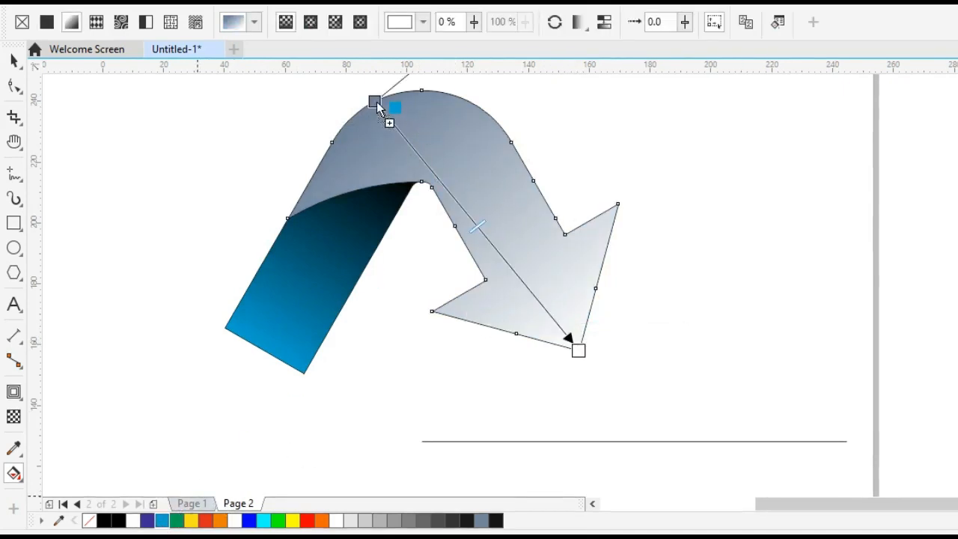
drag(378, 107, 375, 103)
drag(163, 524, 579, 355)
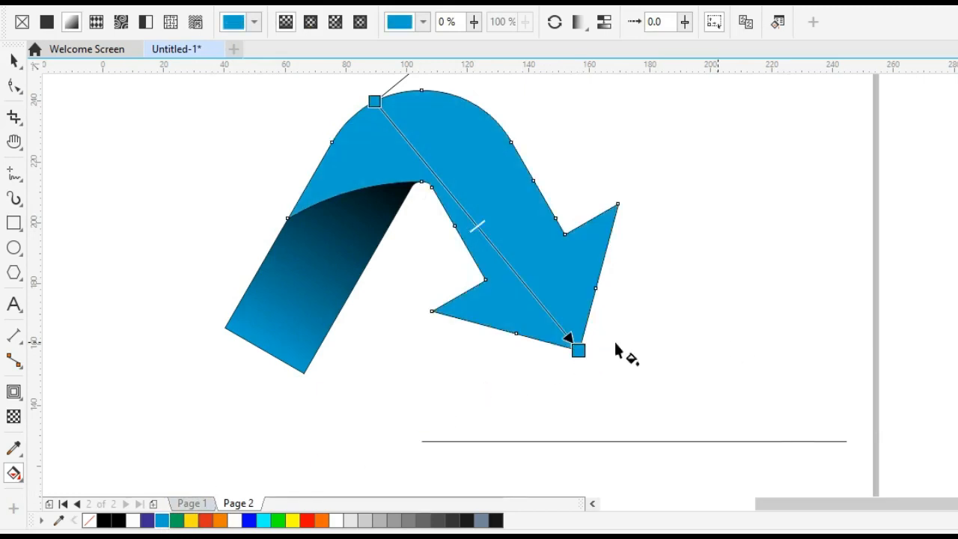
click(654, 325)
key(space)
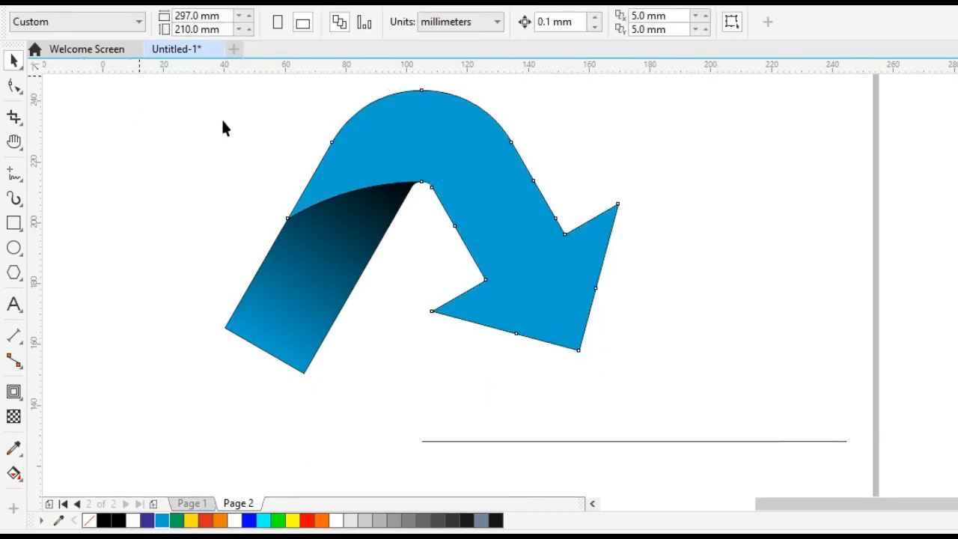
Step: Set the outline of both arrow pieces to None, and place a copy of all artwork, including the horizontal line, to the right
drag(139, 76, 529, 305)
drag(668, 406, 678, 408)
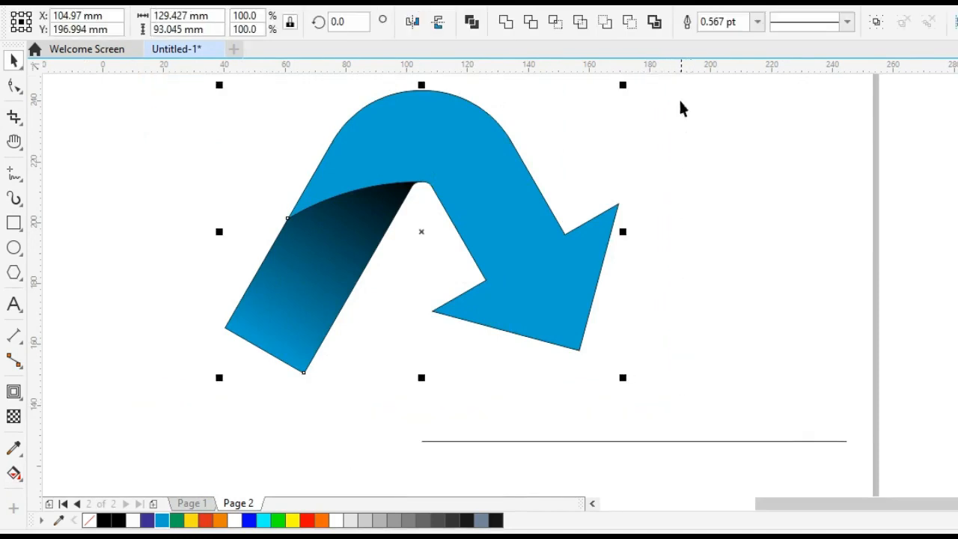
click(759, 24)
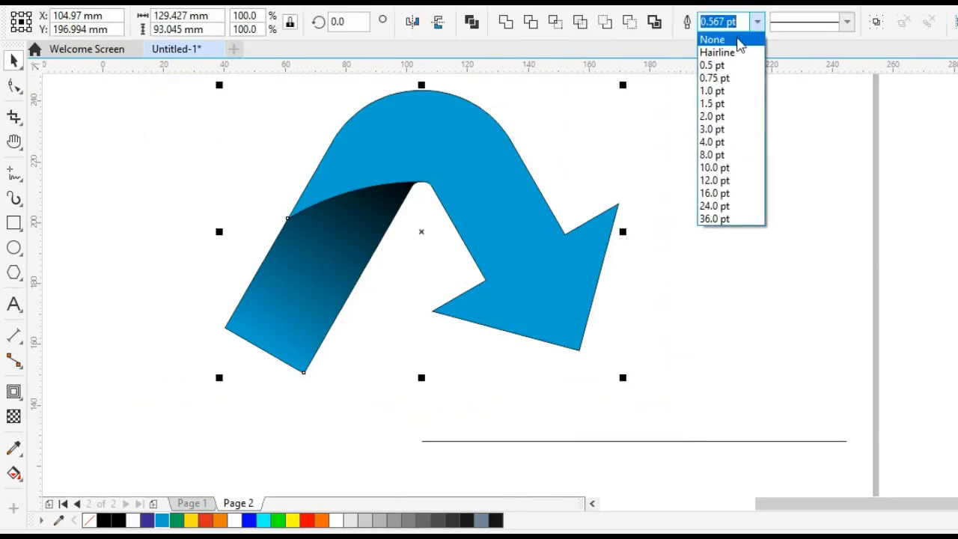
click(737, 40)
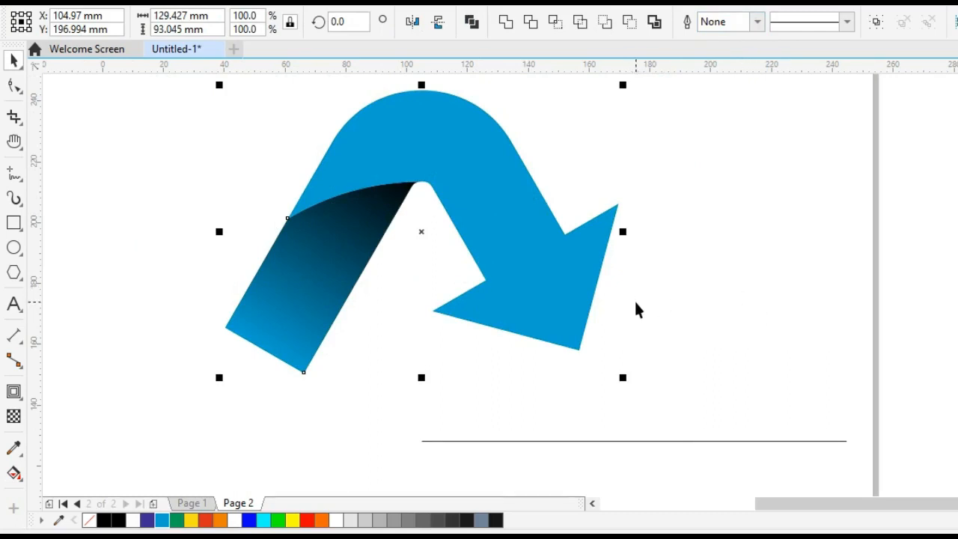
click(688, 334)
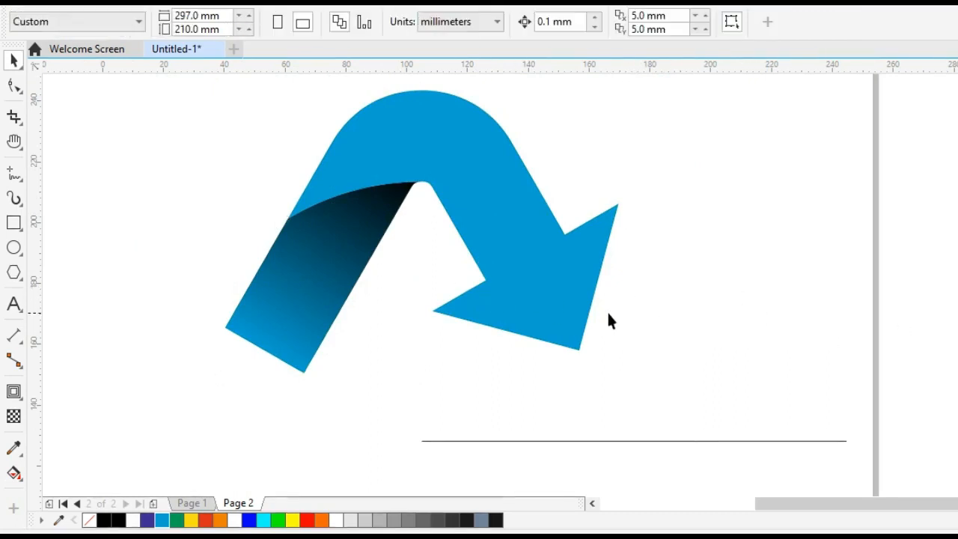
key(ctrl+a)
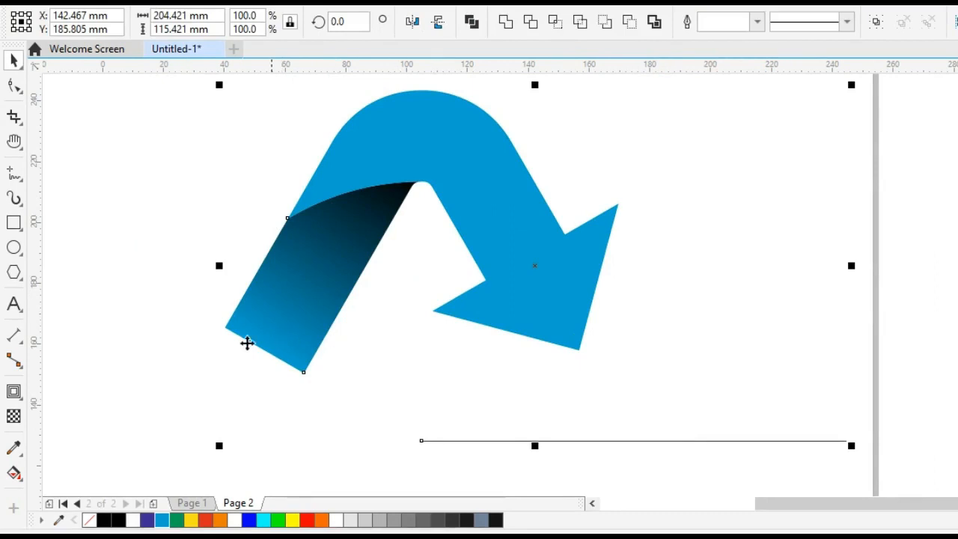
drag(228, 326, 864, 328)
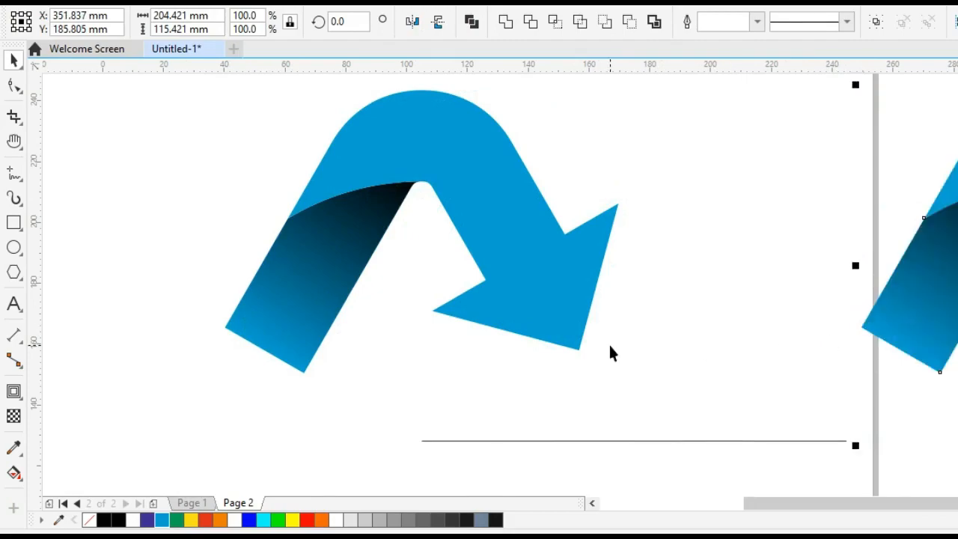
Step: Group the original arrow's two pieces and create 2 copies rotated by 120° around the left end of the horizontal line below
click(336, 311)
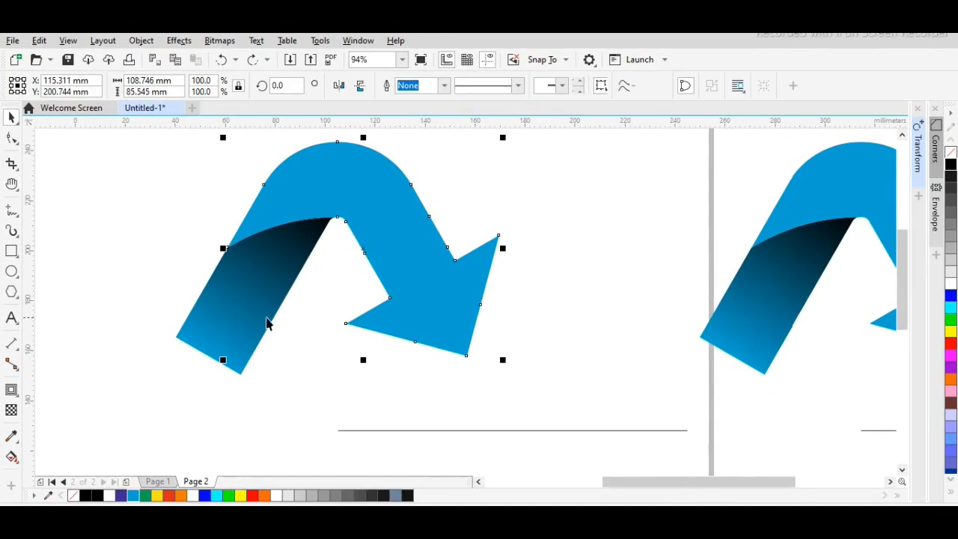
shift+click(235, 317)
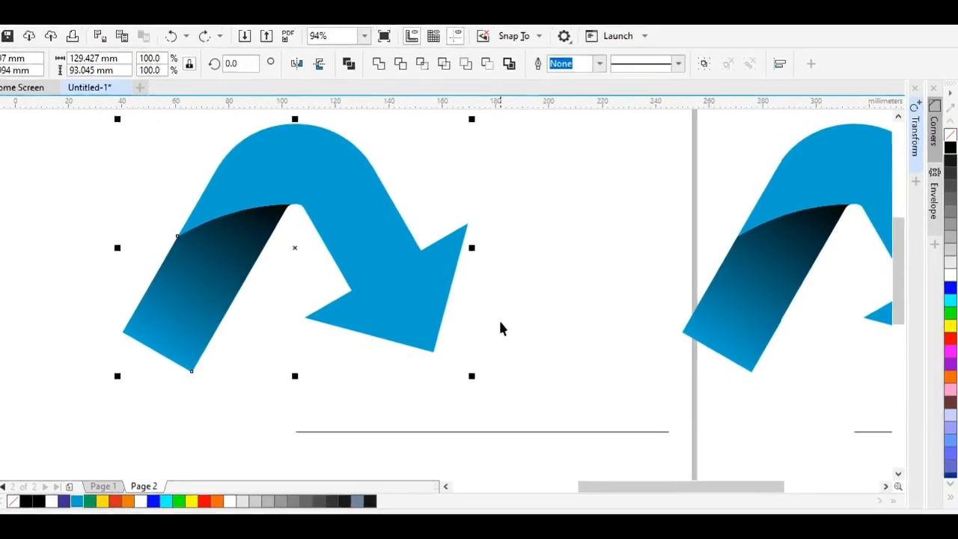
click(325, 226)
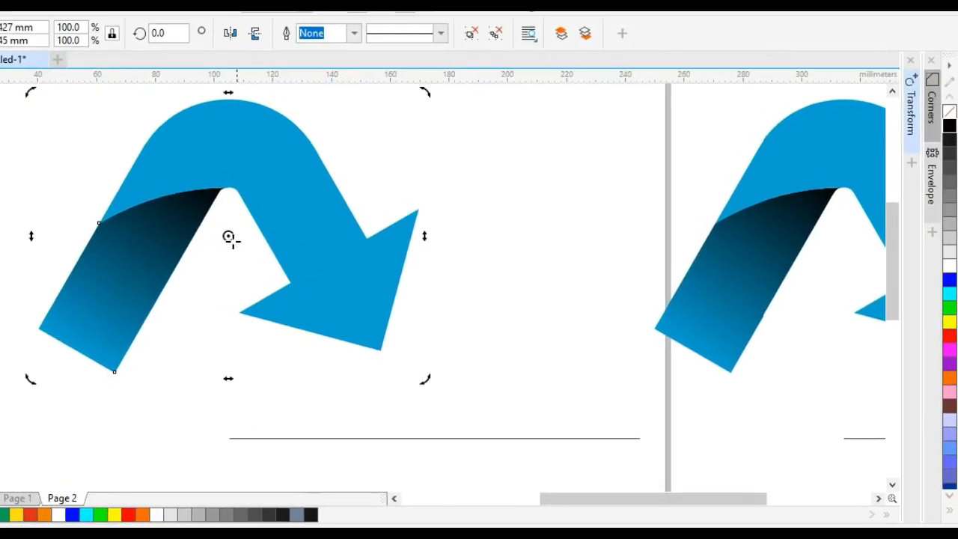
drag(228, 236, 228, 437)
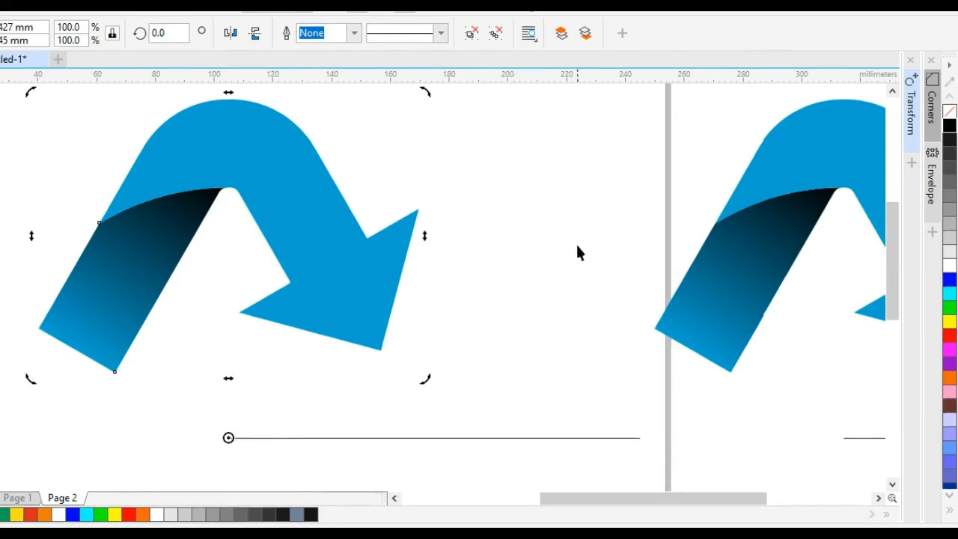
click(910, 109)
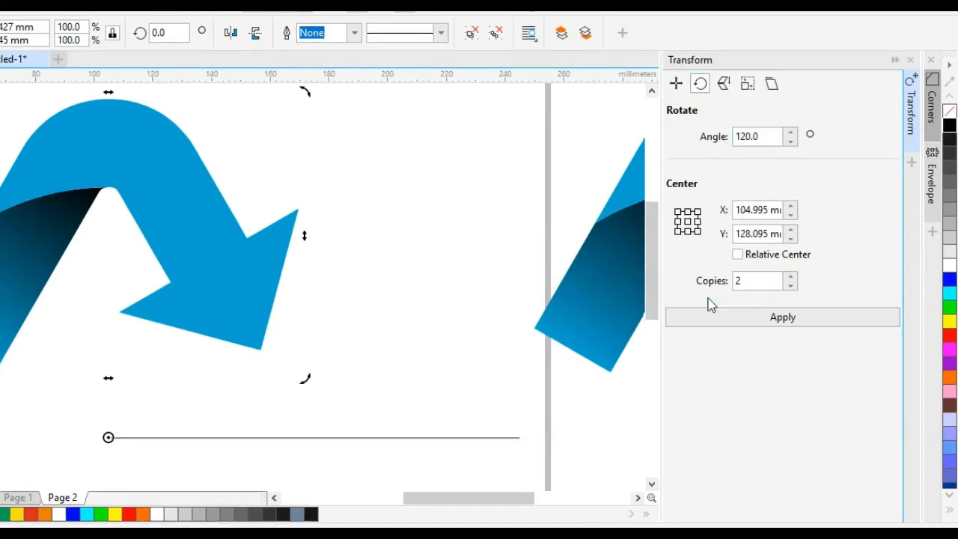
click(768, 321)
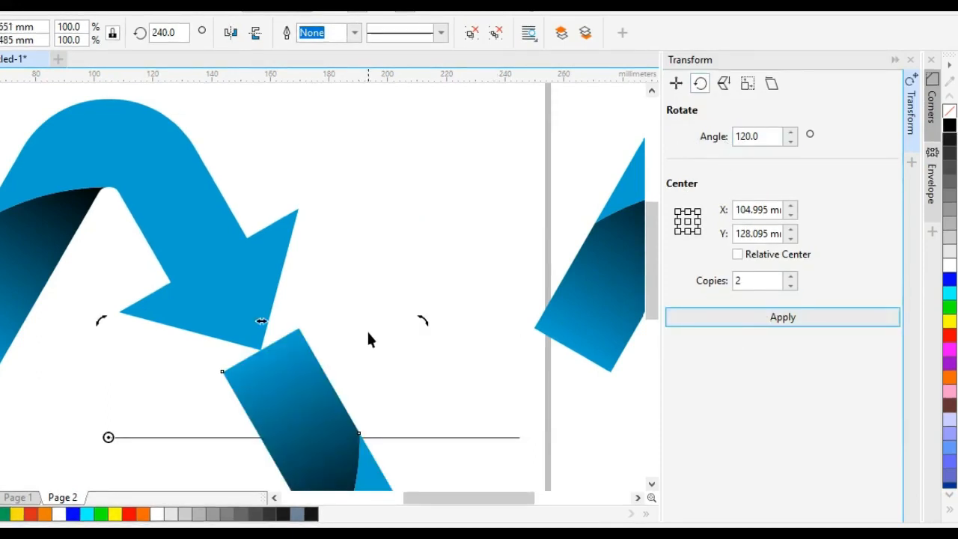
Step: Group the three blue arrows into one object and try shifting the group slightly right and down
key(z)
right_click(370, 325)
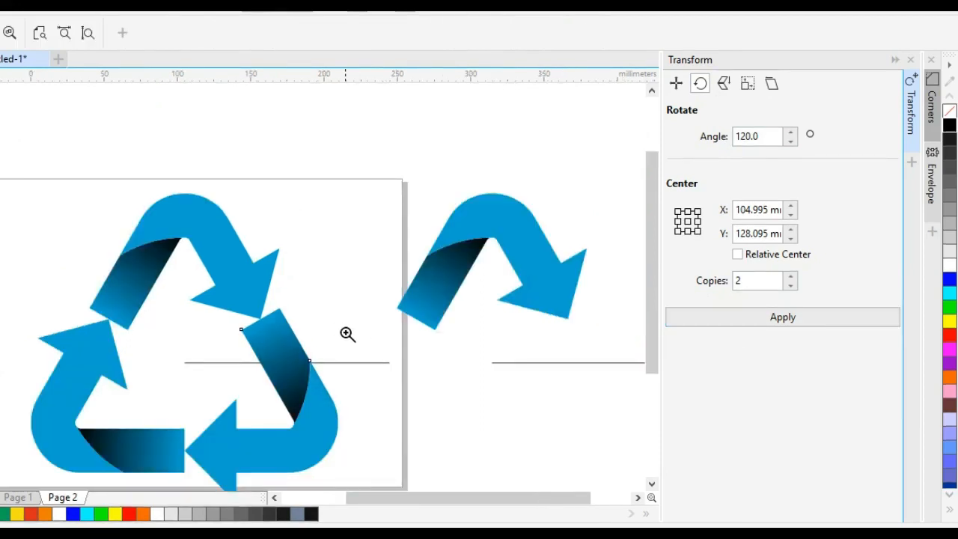
key(h)
drag(349, 355, 349, 289)
key(space)
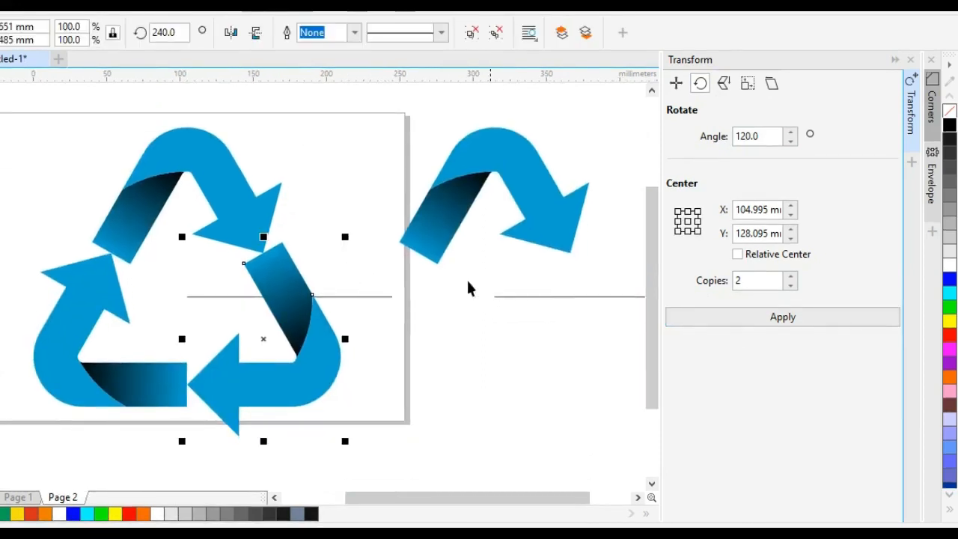
key(h)
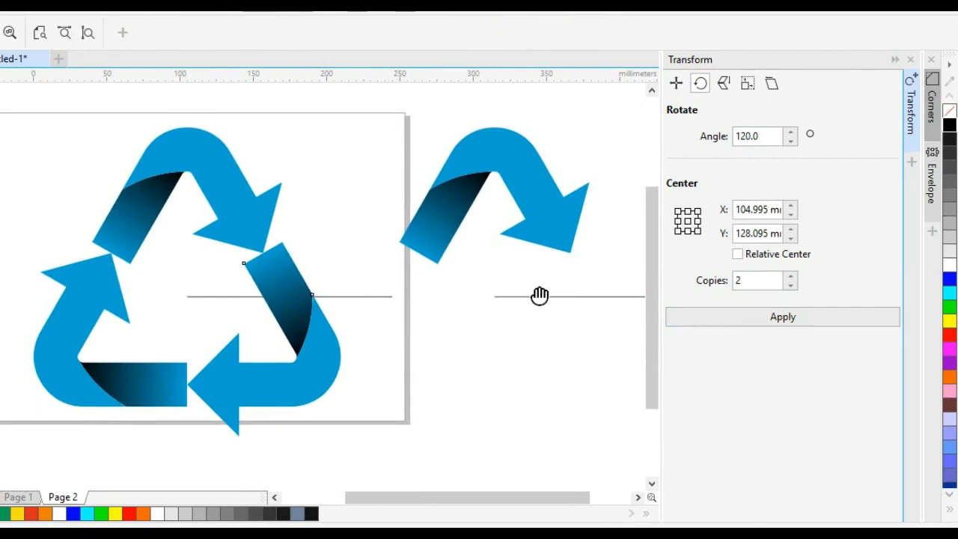
drag(539, 295, 464, 299)
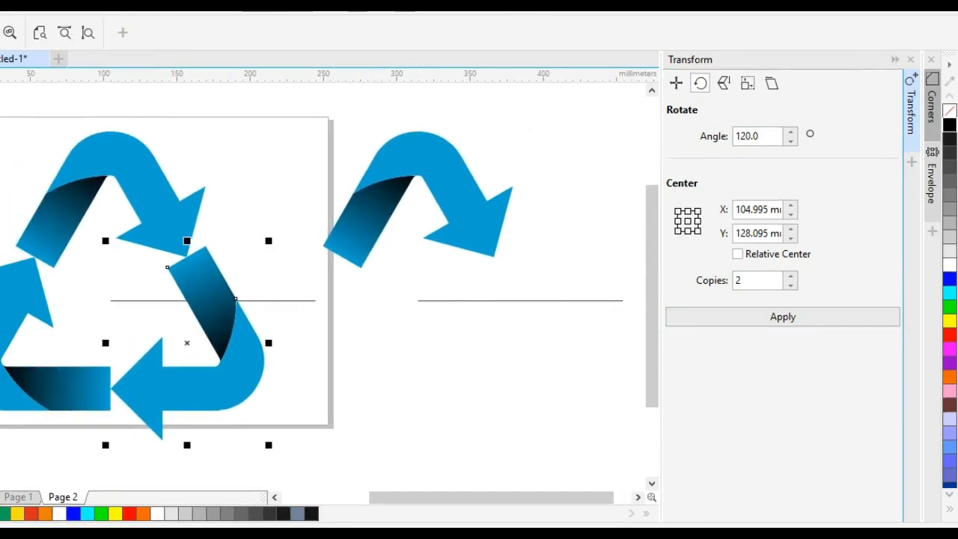
key(space)
drag(295, 461, 409, 456)
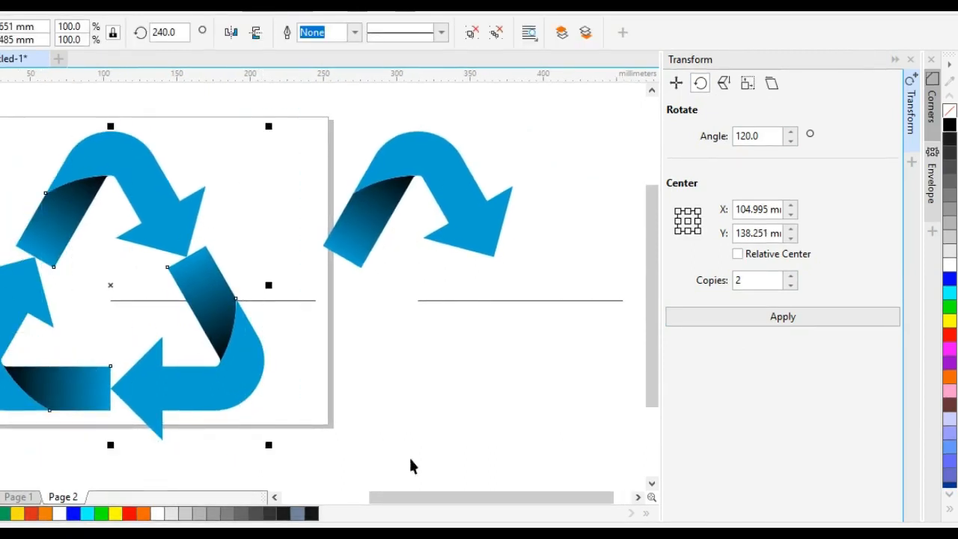
click(318, 401)
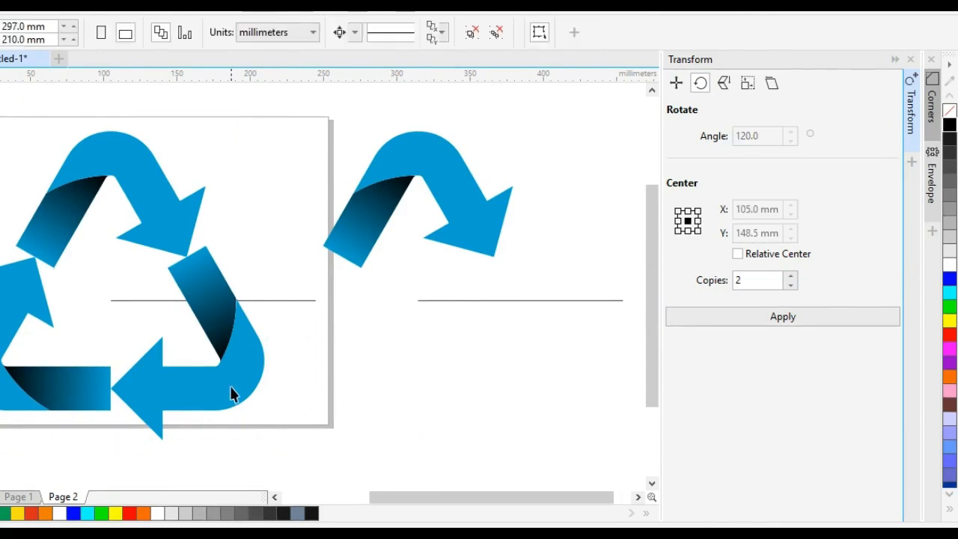
click(230, 387)
click(431, 417)
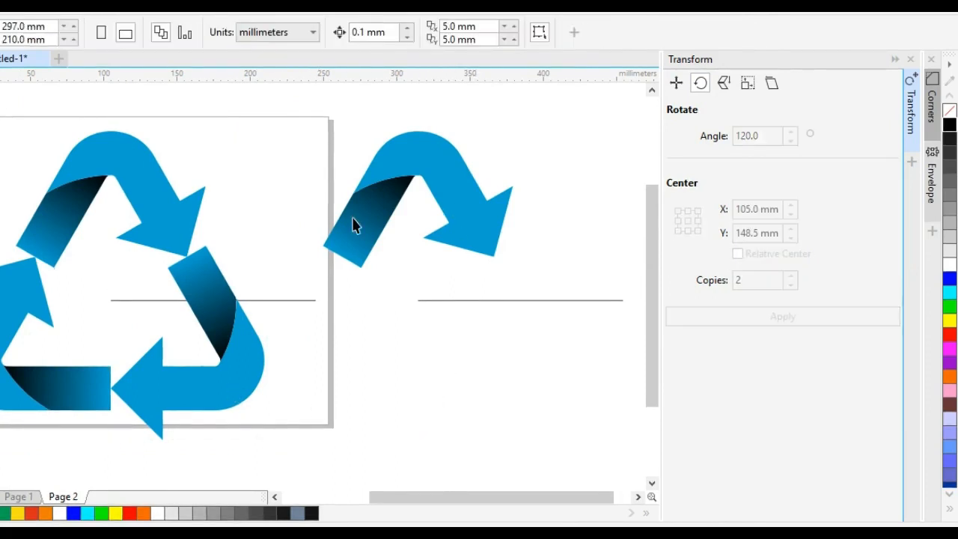
click(200, 328)
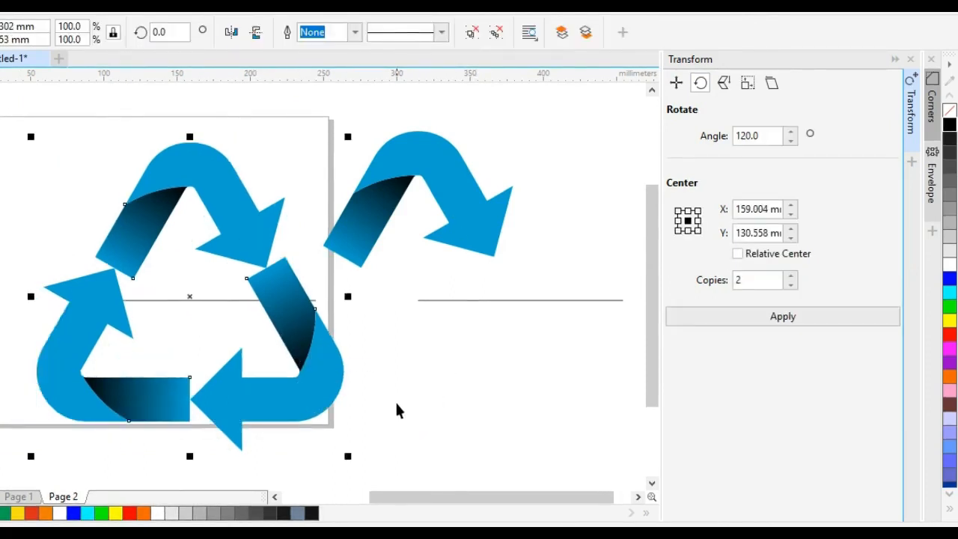
click(397, 405)
Step: Recolor both gradient nodes of the duplicated arrow's curved band and arrowhead to orange
click(419, 160)
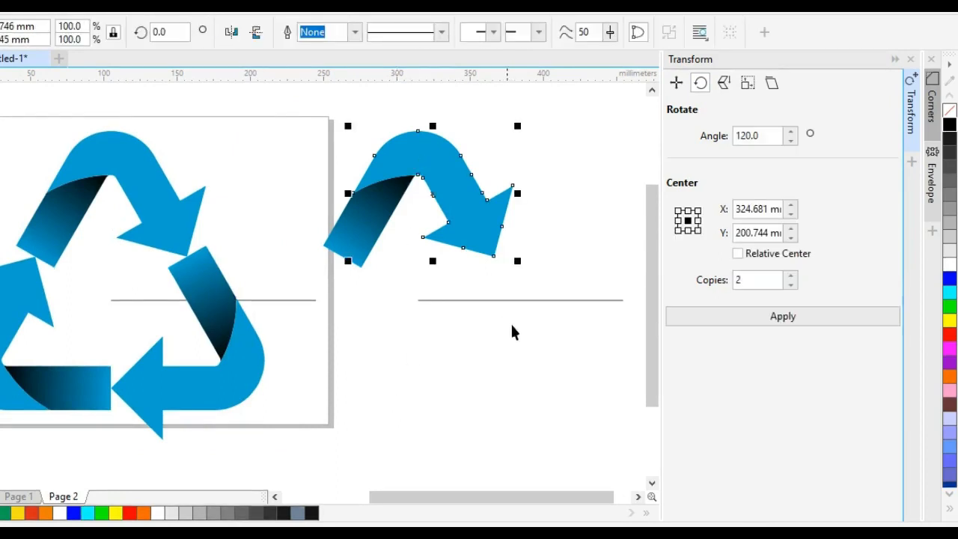
key(g)
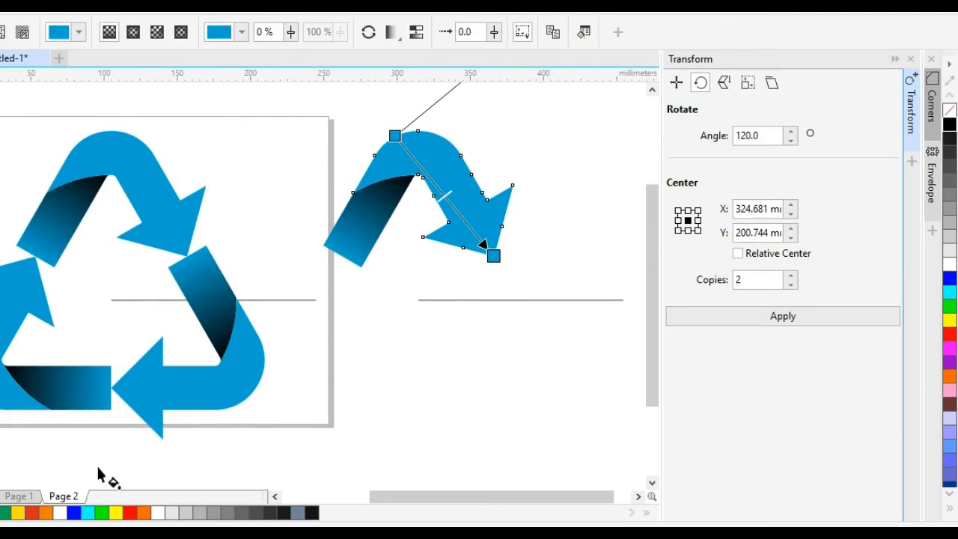
drag(44, 517, 494, 258)
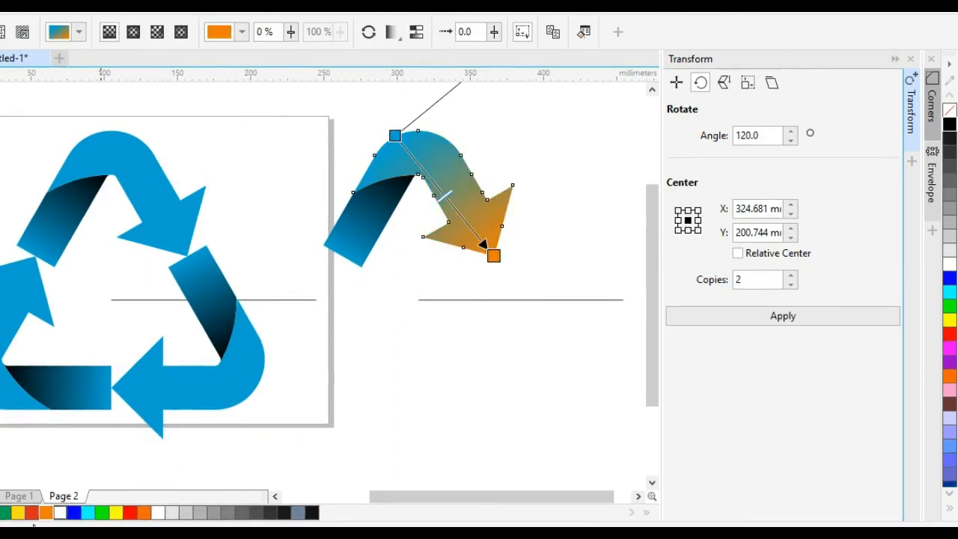
drag(47, 513, 349, 229)
drag(387, 157, 395, 139)
Step: Change the blue end of the duplicated left arm's gradient to orange and nudge its black node slightly toward the arm
click(390, 201)
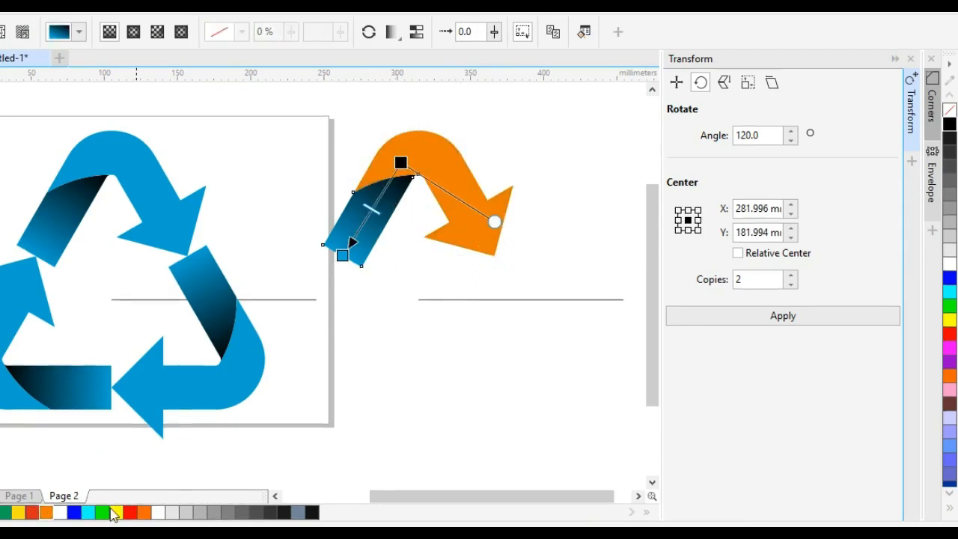
drag(56, 507, 343, 257)
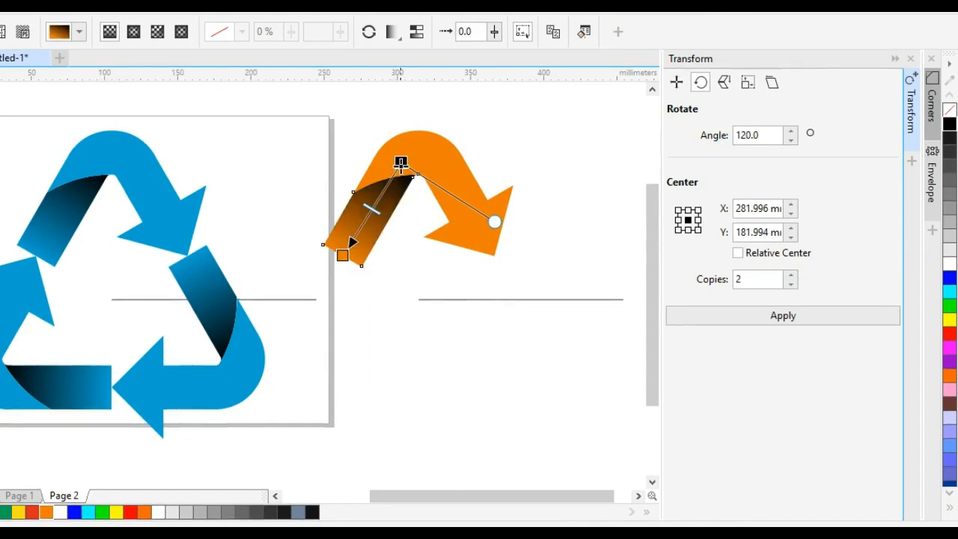
drag(400, 163, 395, 171)
click(449, 328)
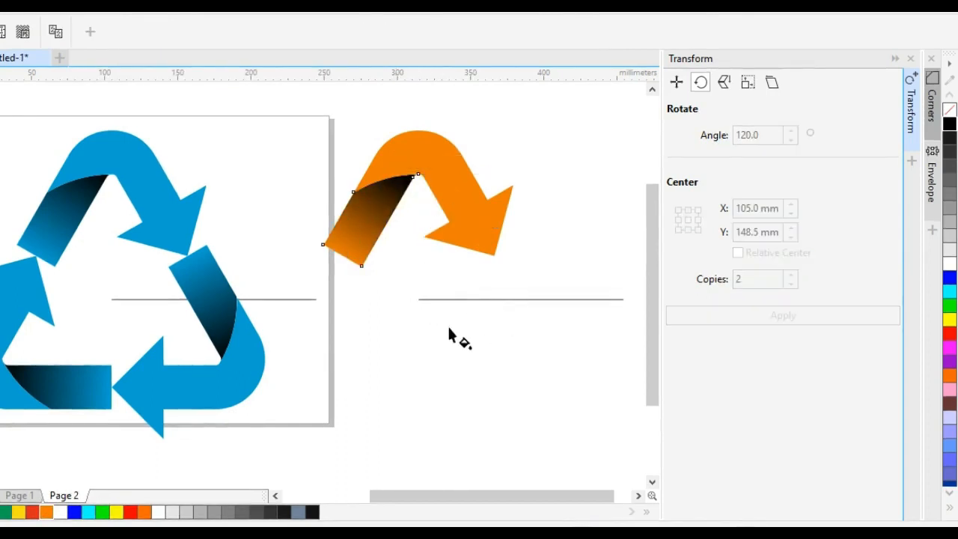
Step: Group the orange arrow's two pieces and create 2 copies rotated by 120° around the left end of the line beneath it
key(space)
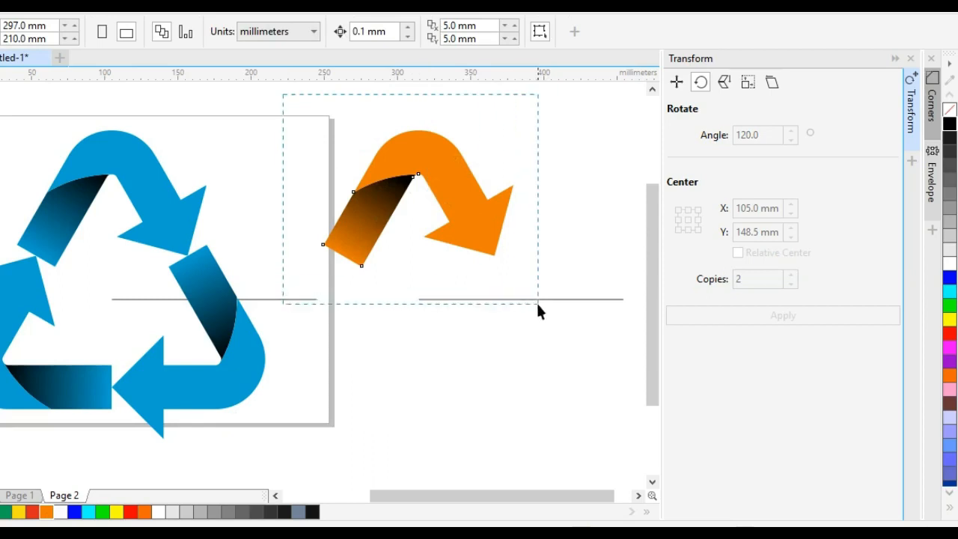
drag(537, 304, 539, 307)
click(417, 171)
click(417, 171)
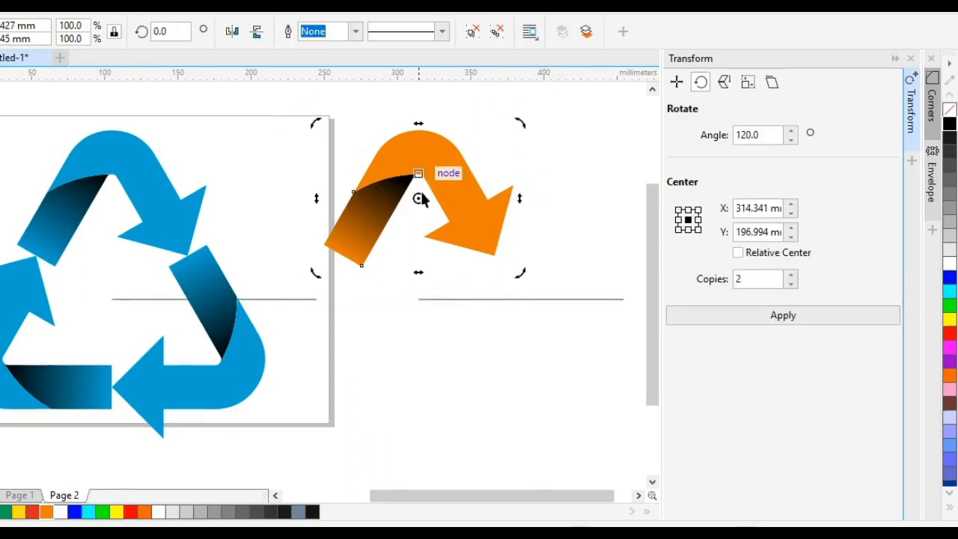
drag(418, 227, 419, 299)
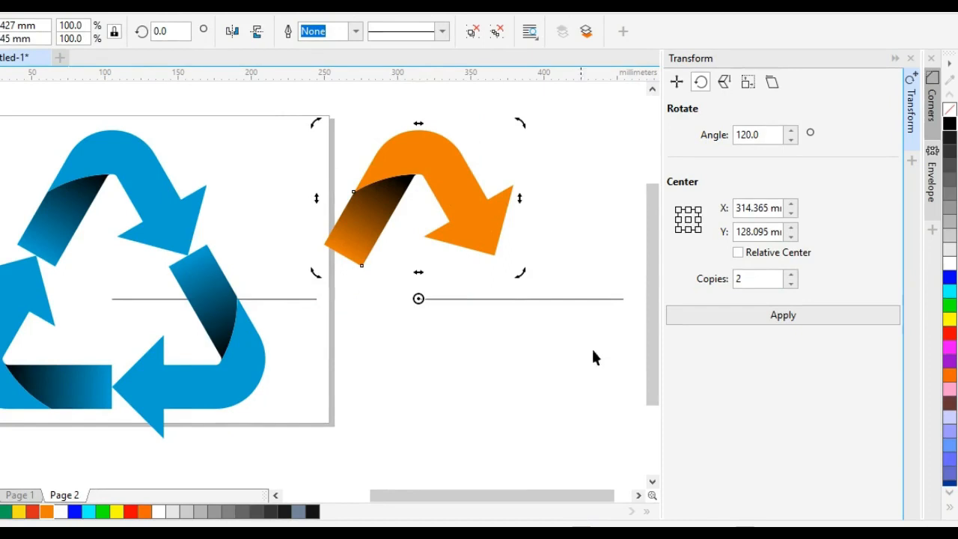
click(785, 325)
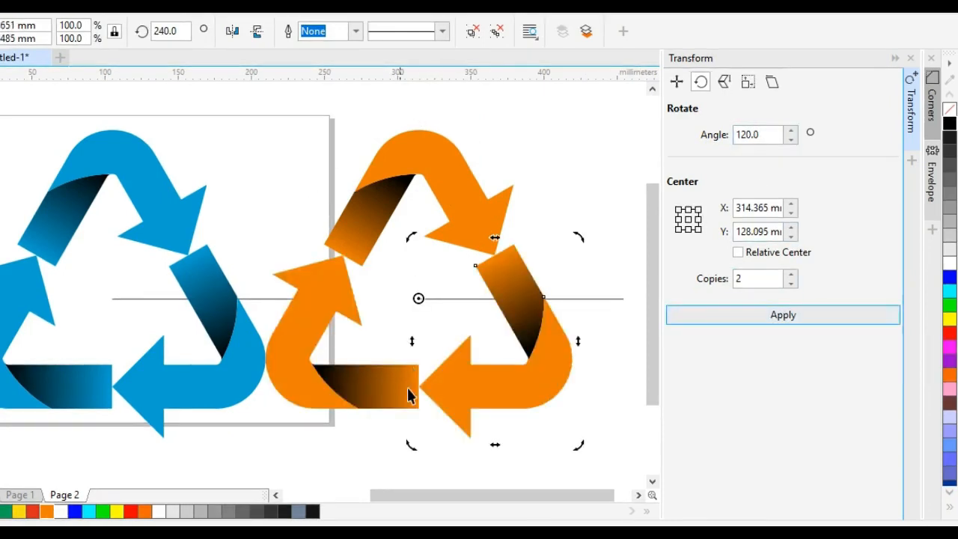
click(565, 268)
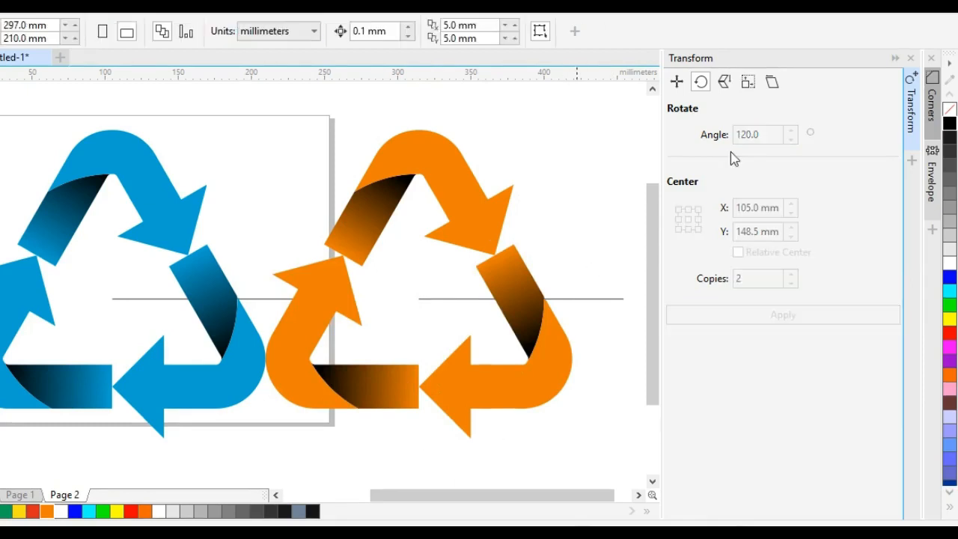
Step: Collapse the Transform settings and delete the two horizontal guide lines inside the orange and blue triangles
click(894, 58)
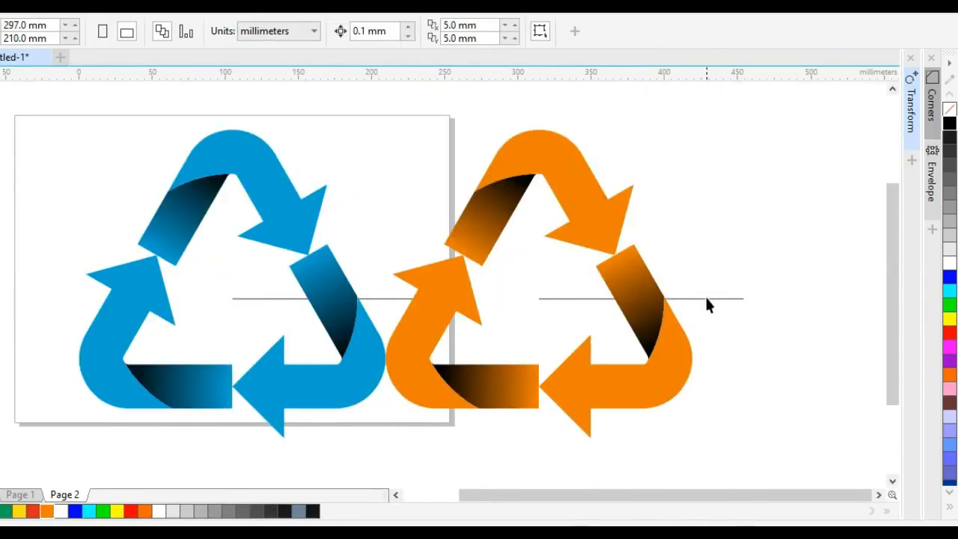
click(707, 299)
key(Delete)
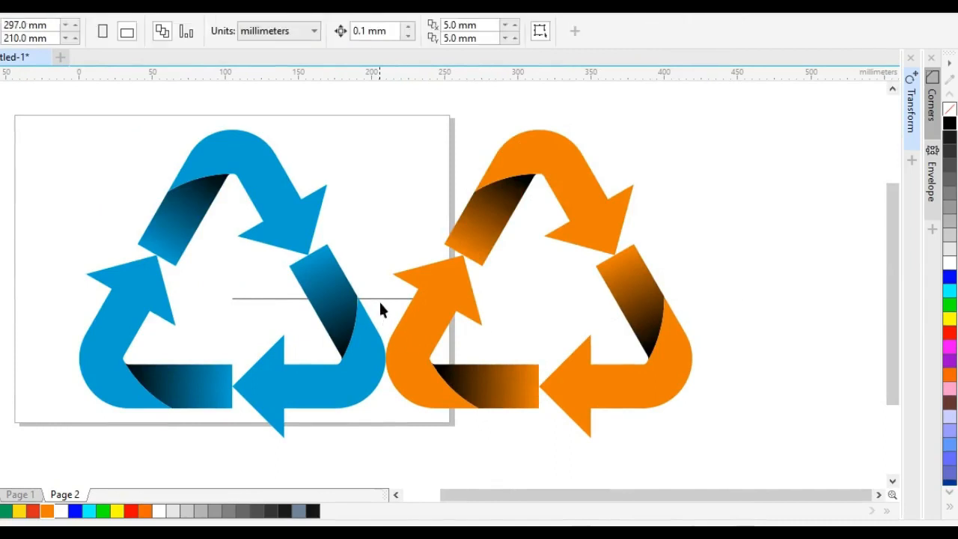
click(396, 300)
key(Delete)
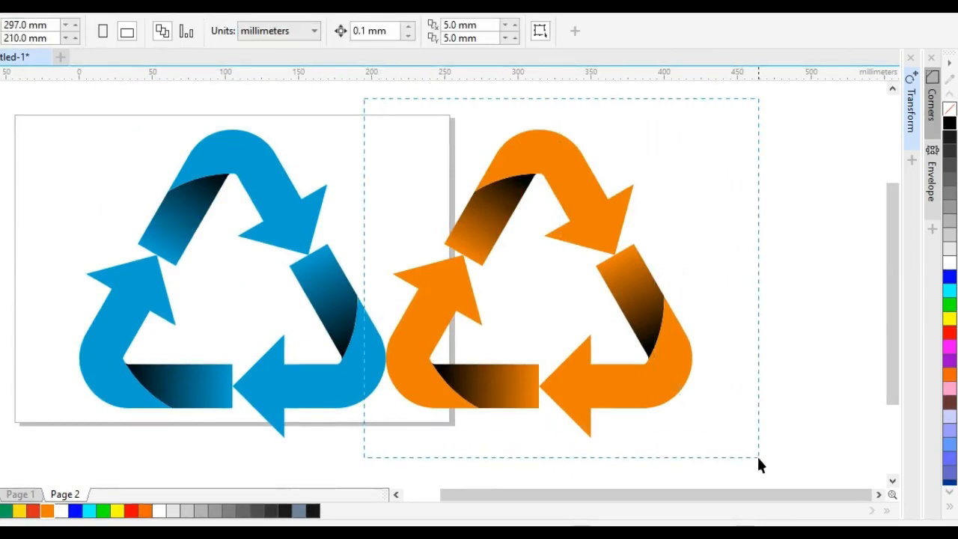
Step: Group the three orange arrows into one object, try shifting the group to the right, and undo the move
drag(759, 458, 758, 456)
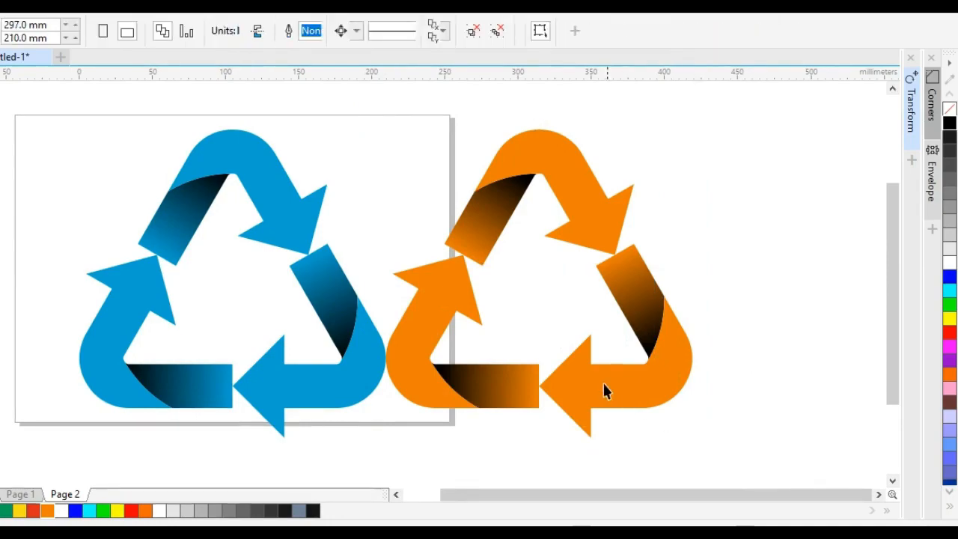
drag(605, 387, 711, 386)
key(ctrl+z)
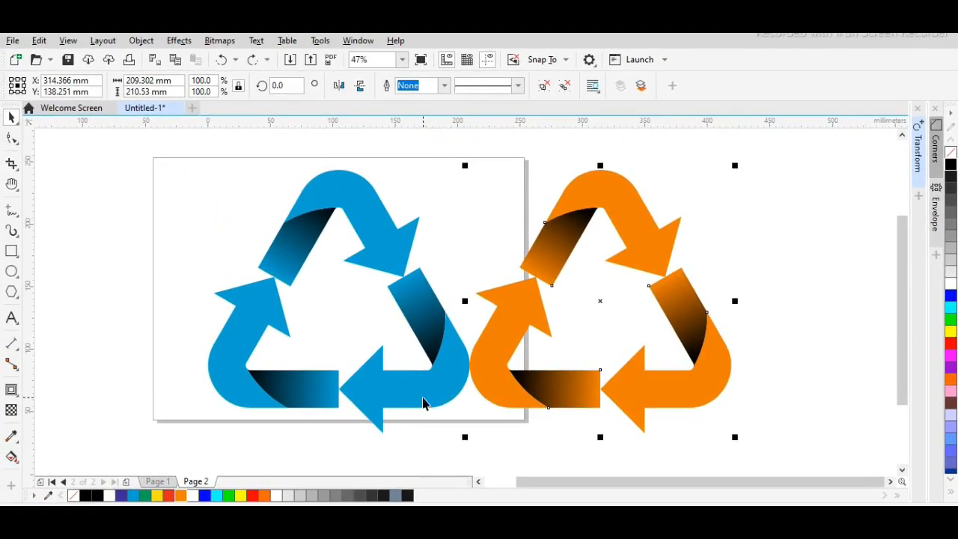
Step: Center the blue arrow group and the orange arrow group on the page, one over the other
click(421, 402)
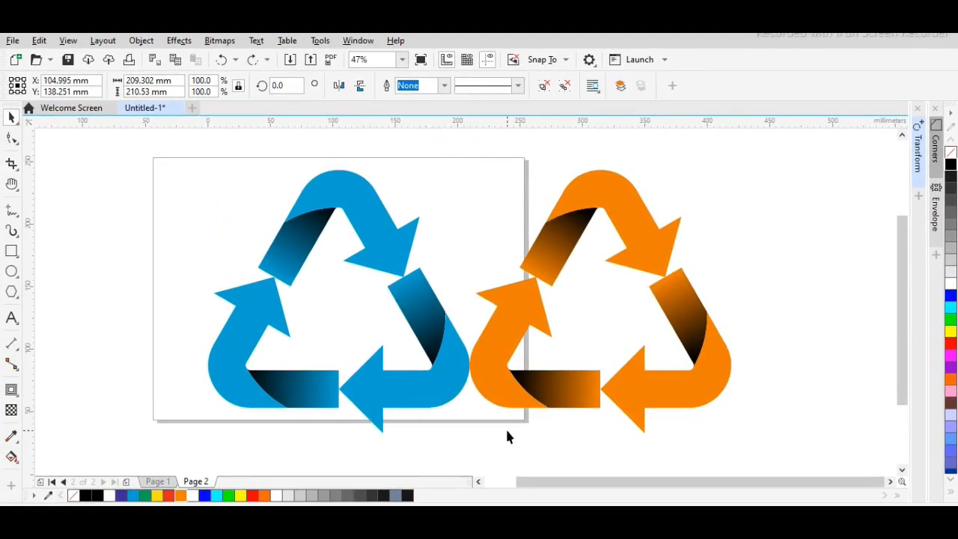
key(t)
click(620, 413)
key(p)
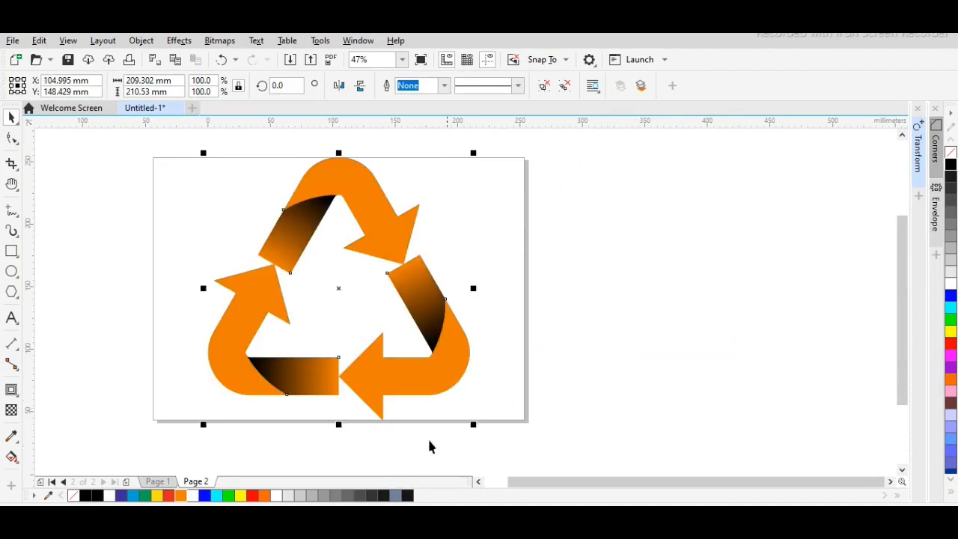
Step: Move the orange arrow group horizontally about 216 mm to the left so it sits beside the blue one, and deselect it
key(z)
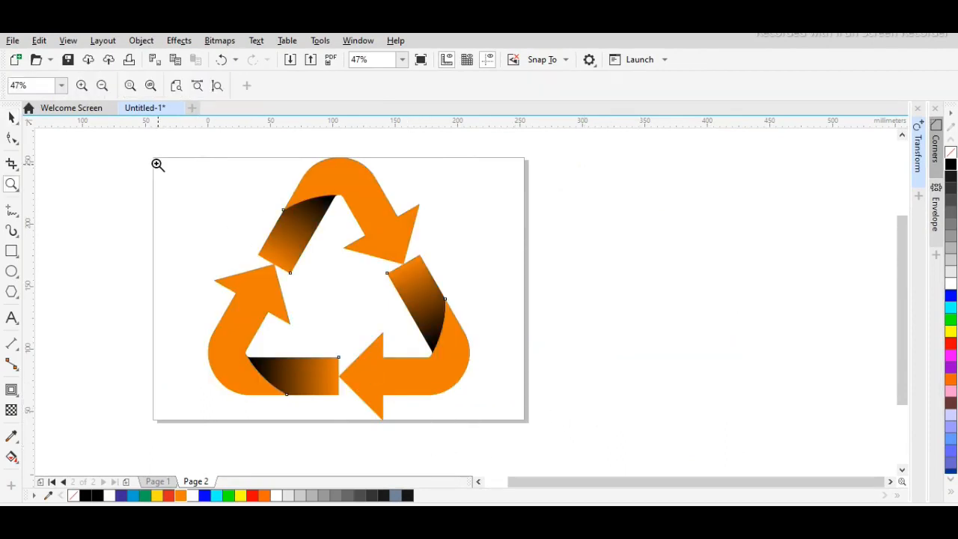
drag(220, 213, 536, 426)
key(h)
drag(436, 366, 507, 364)
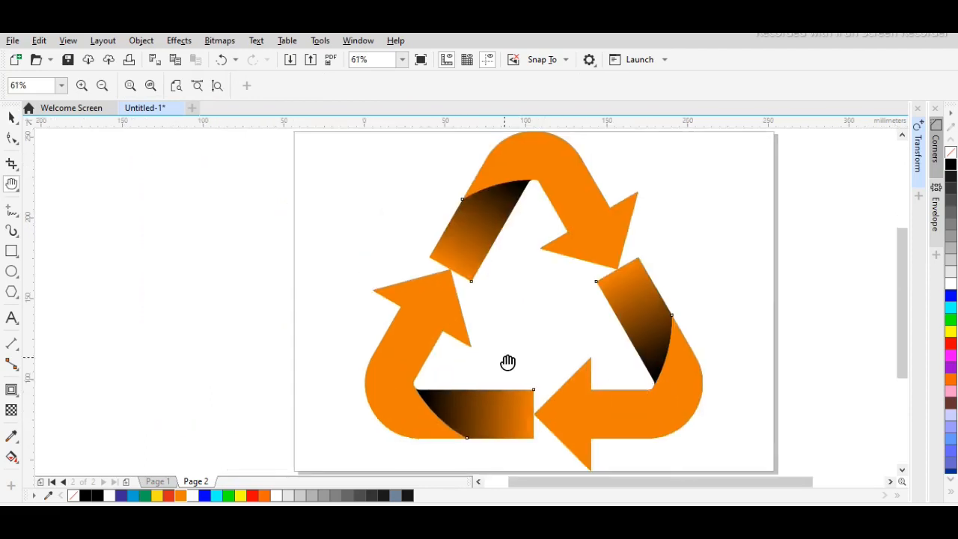
key(space)
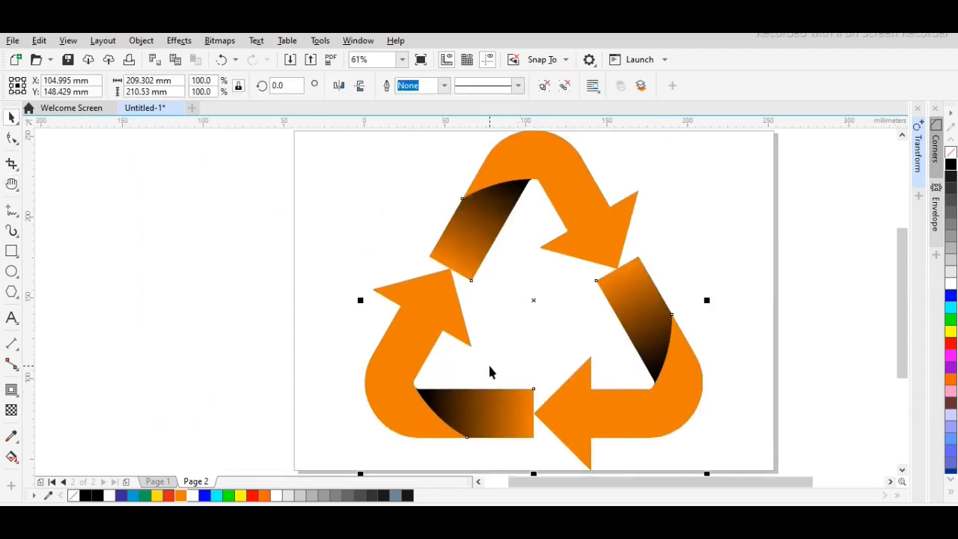
click(715, 358)
click(687, 379)
drag(685, 351, 333, 340)
key(h)
key(space)
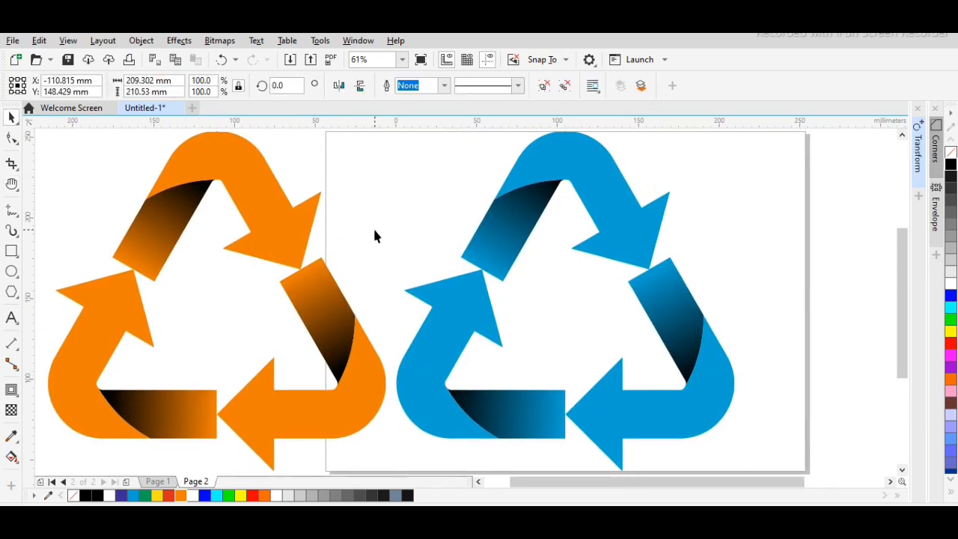
click(374, 227)
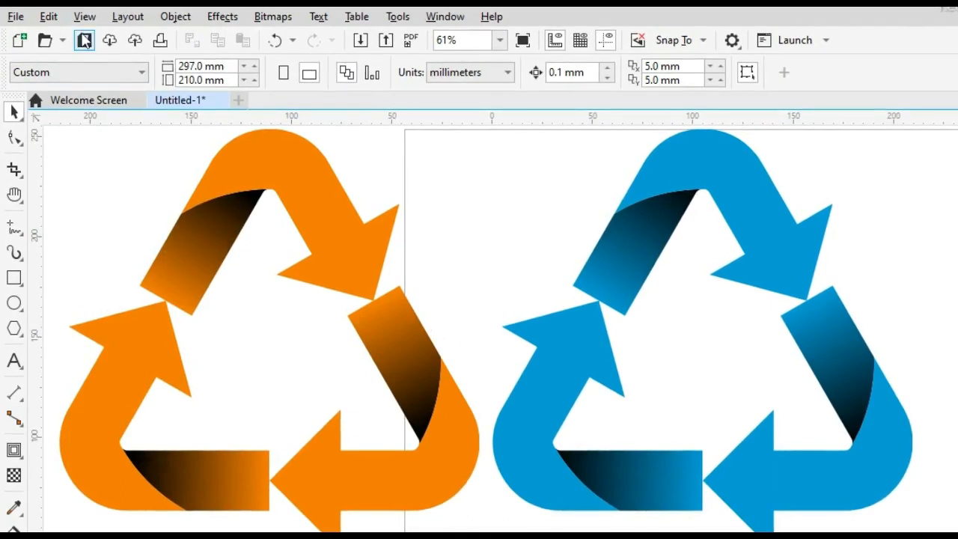
Step: Turn off the display of the page border
click(84, 16)
mouse_move(140, 314)
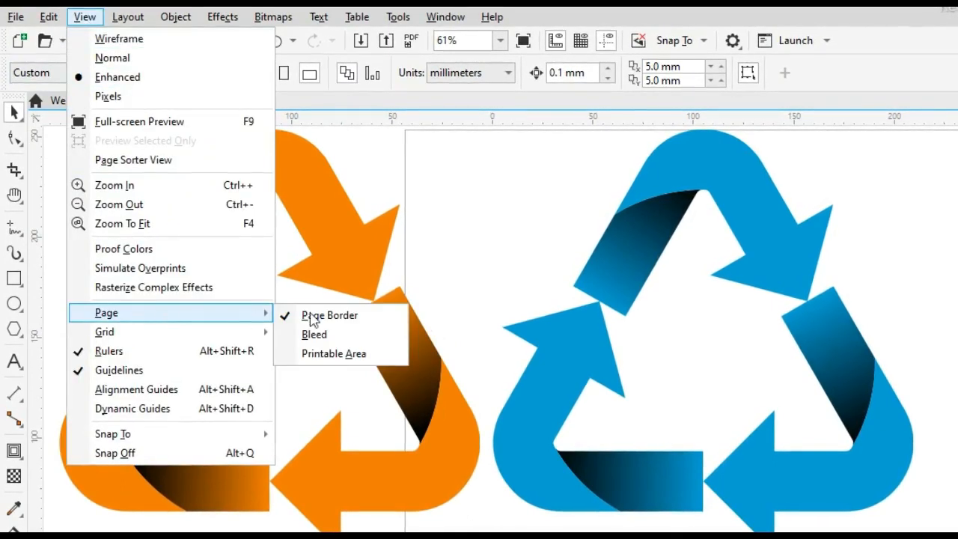
click(330, 315)
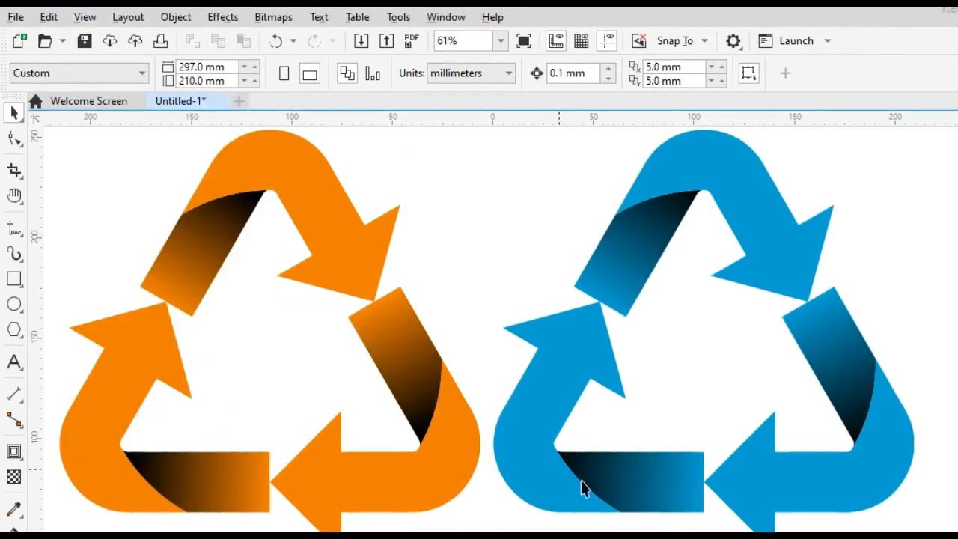